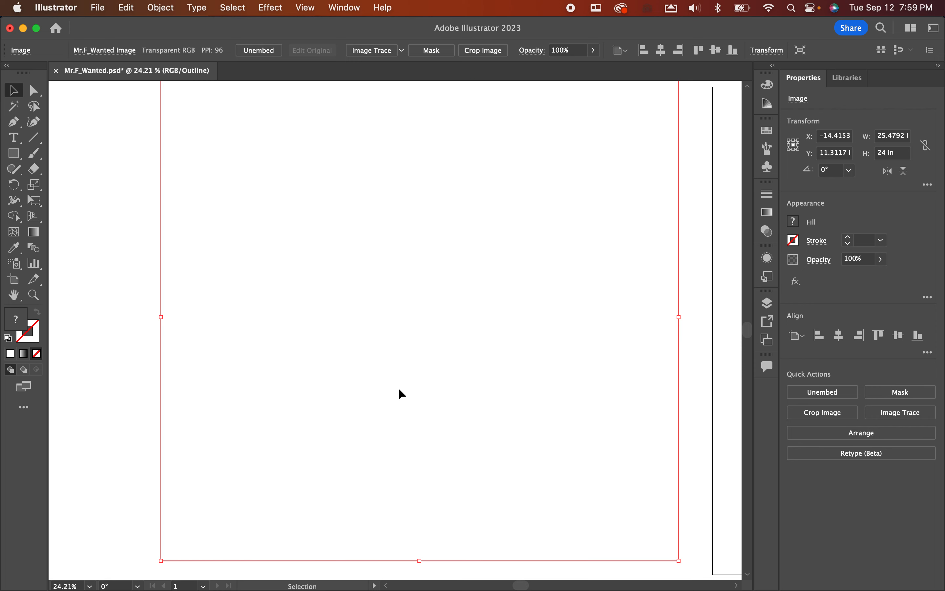
Return the artwork to full-color preview and run Image Trace on the portrait with the 6 Colors preset.
key(super+minus)
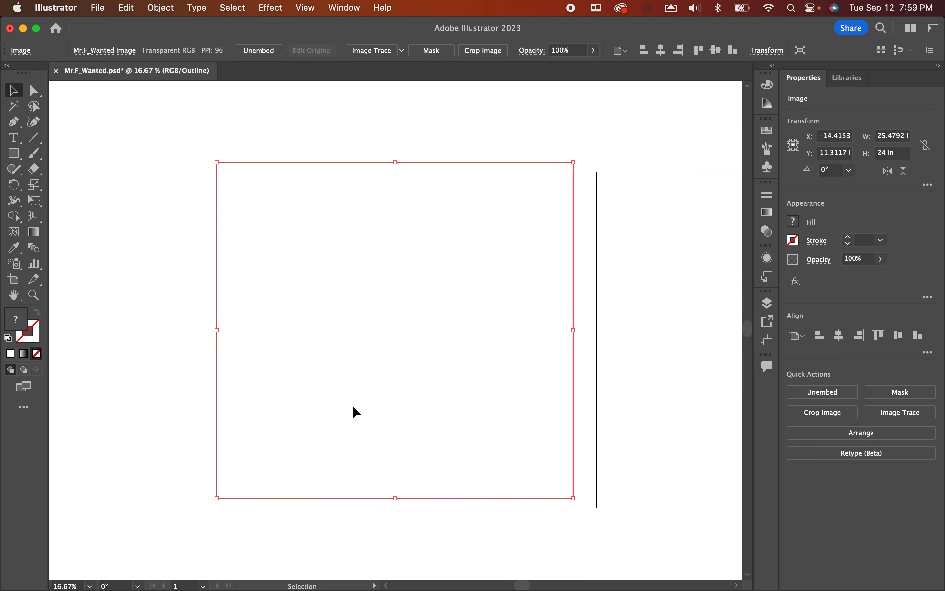
key(super+y)
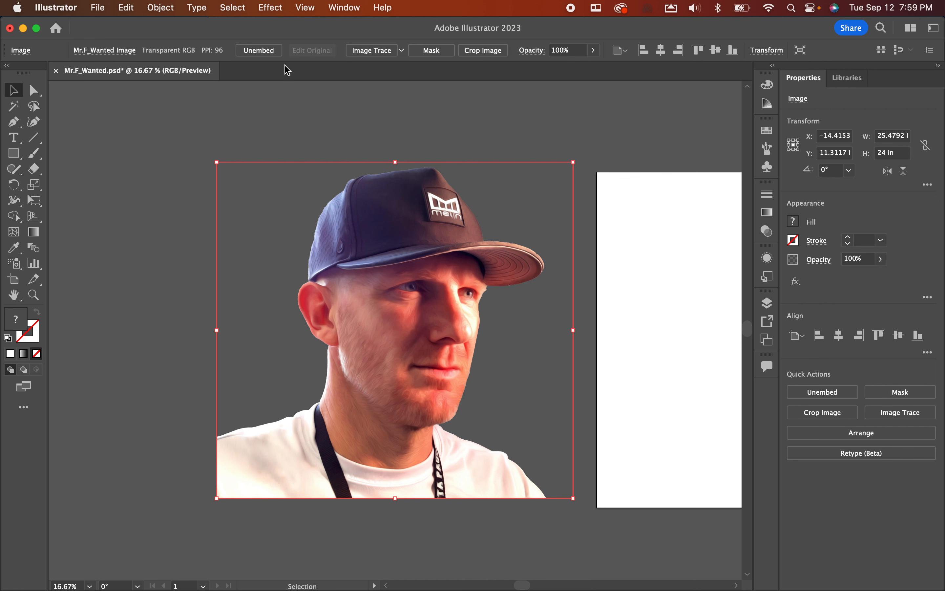
click(401, 51)
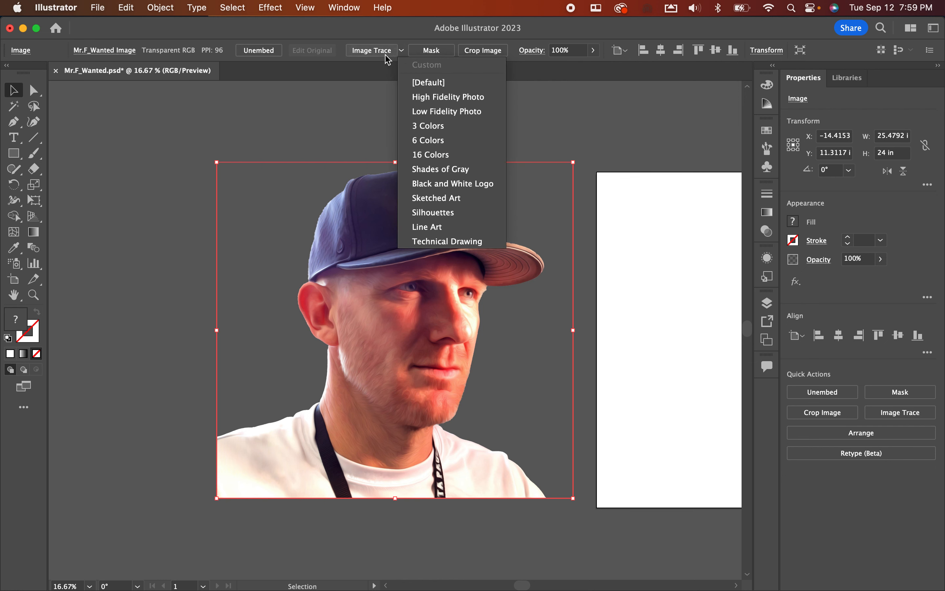
click(444, 143)
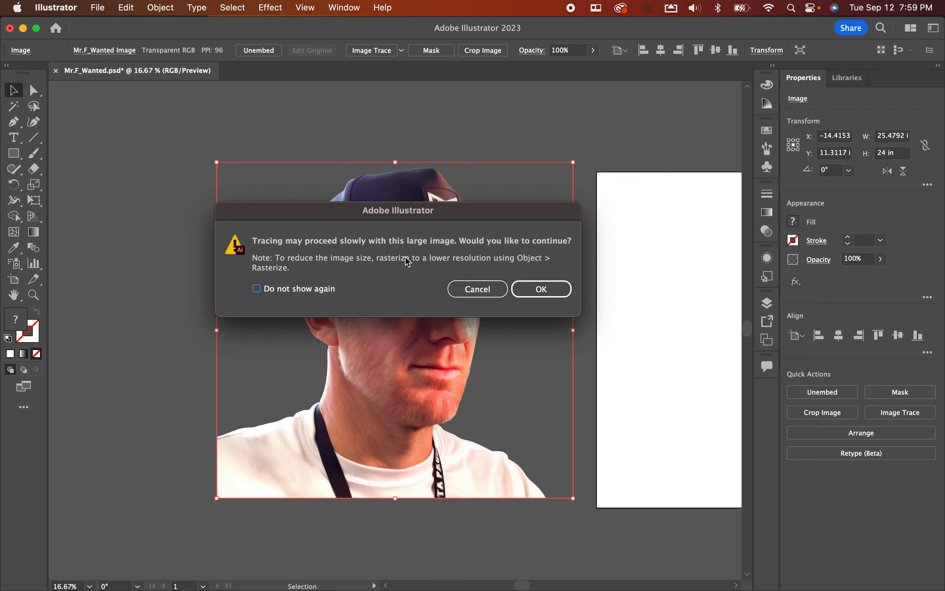
click(555, 289)
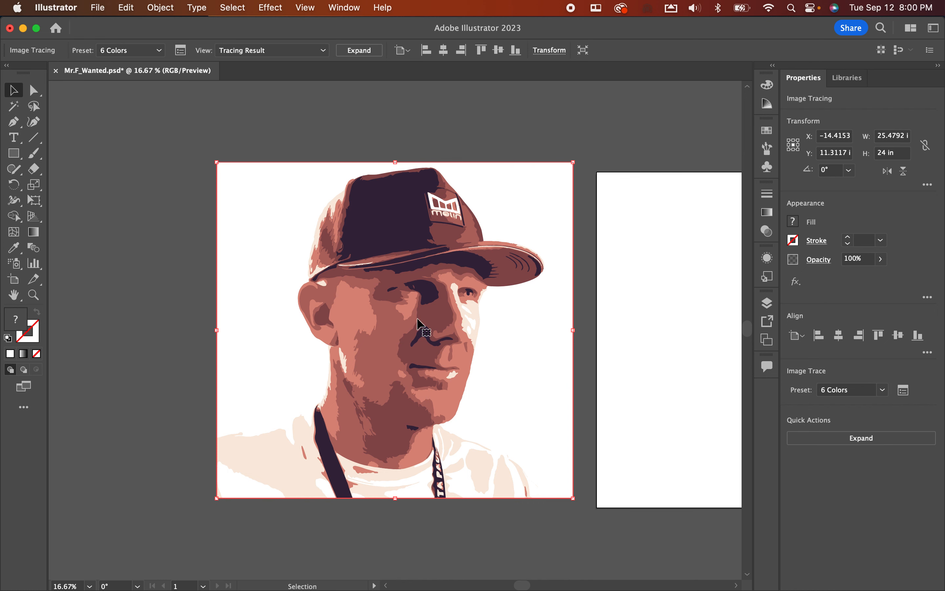
Show the advanced Image Trace settings, set the trace to 16 colors, and move the settings off the portrait.
click(182, 51)
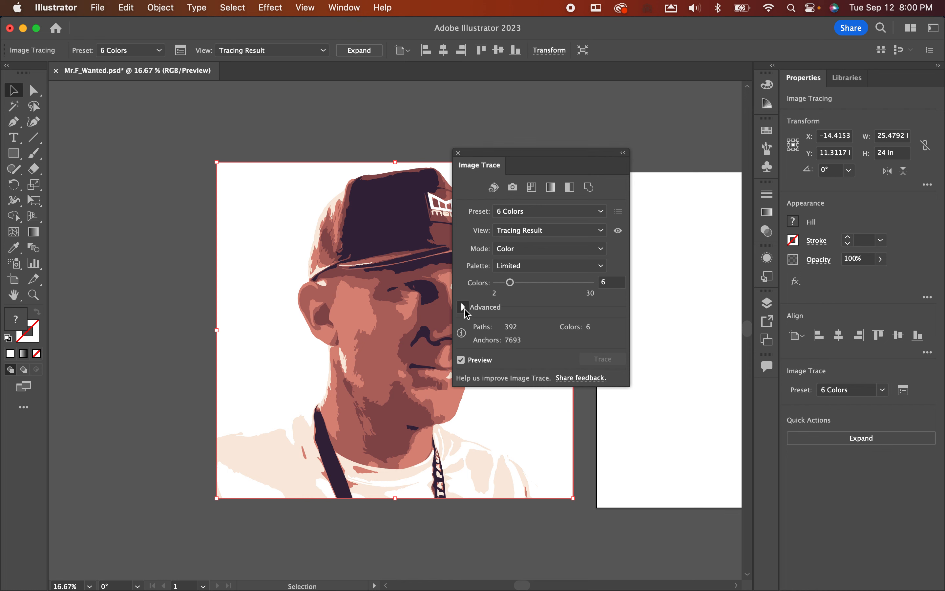
click(464, 308)
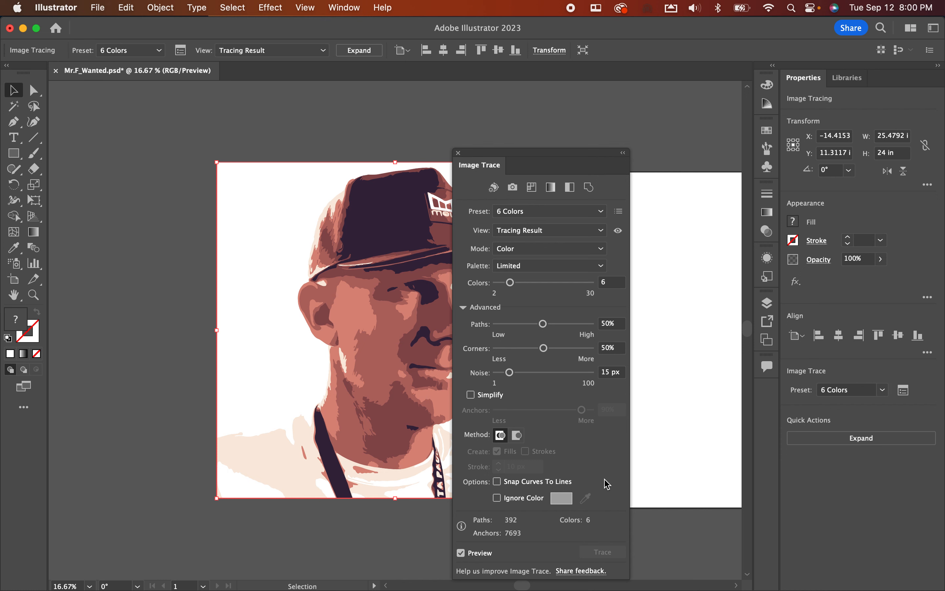
click(602, 213)
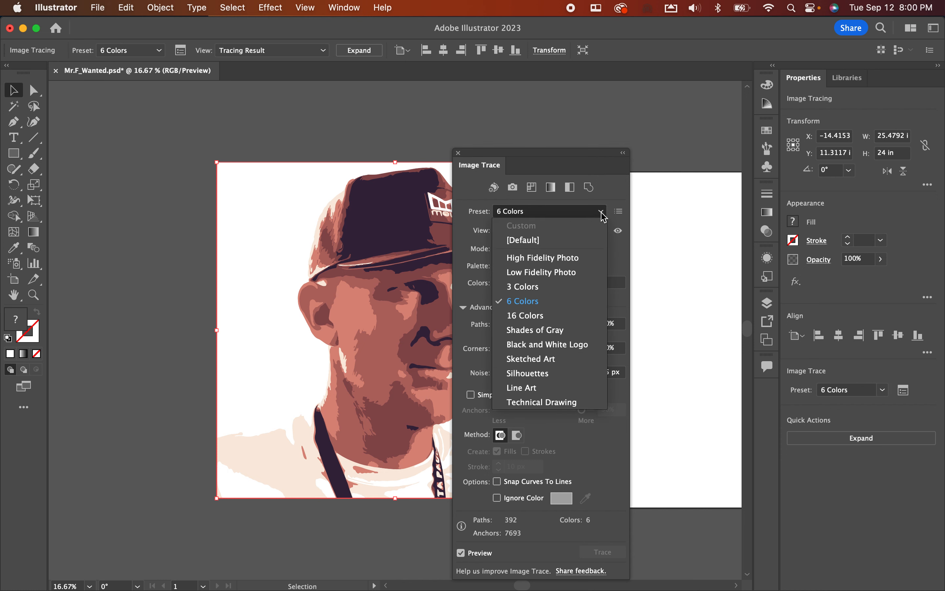
click(603, 216)
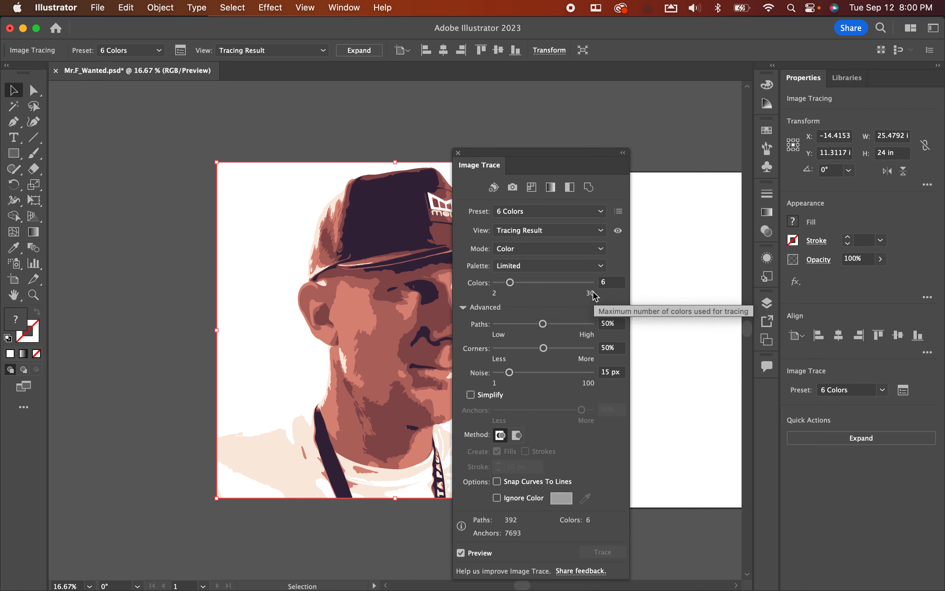
click(512, 284)
drag(512, 285, 545, 288)
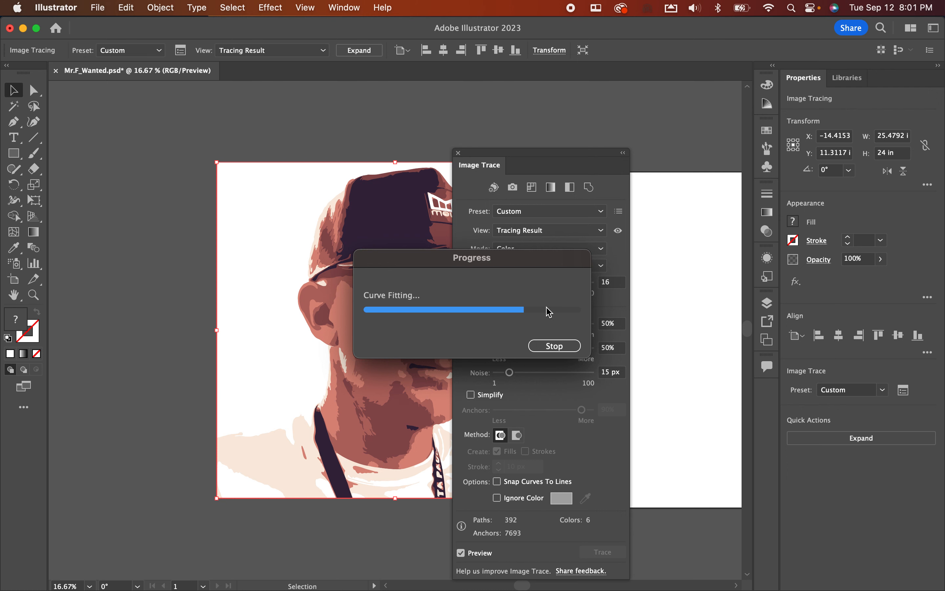
mouse_move(518, 152)
mouse_down()
mouse_move(692, 137)
mouse_move(657, 135)
mouse_up()
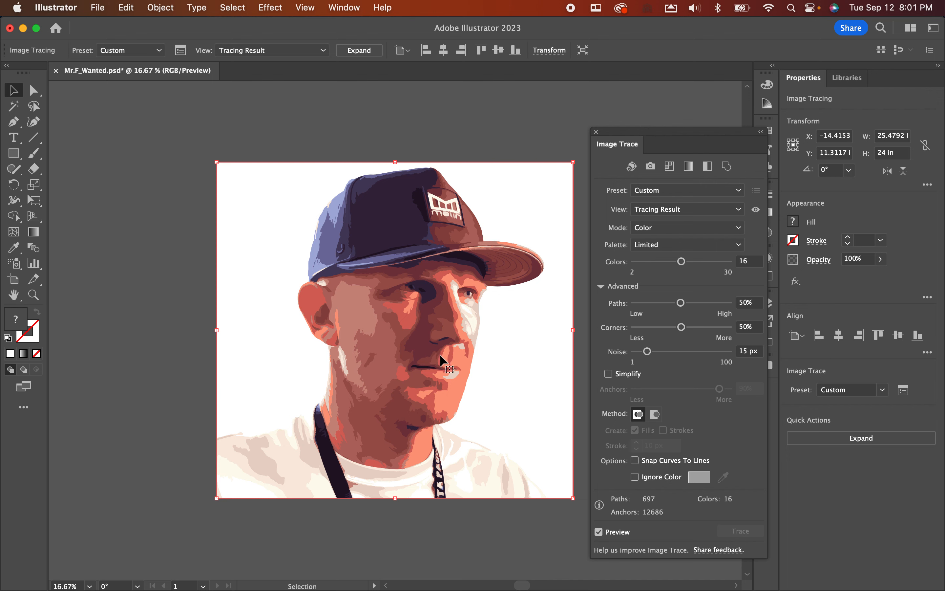
Try the portrait trace with 19 and 17 colors while checking the detail of the face.
scroll(440, 357, right, 2)
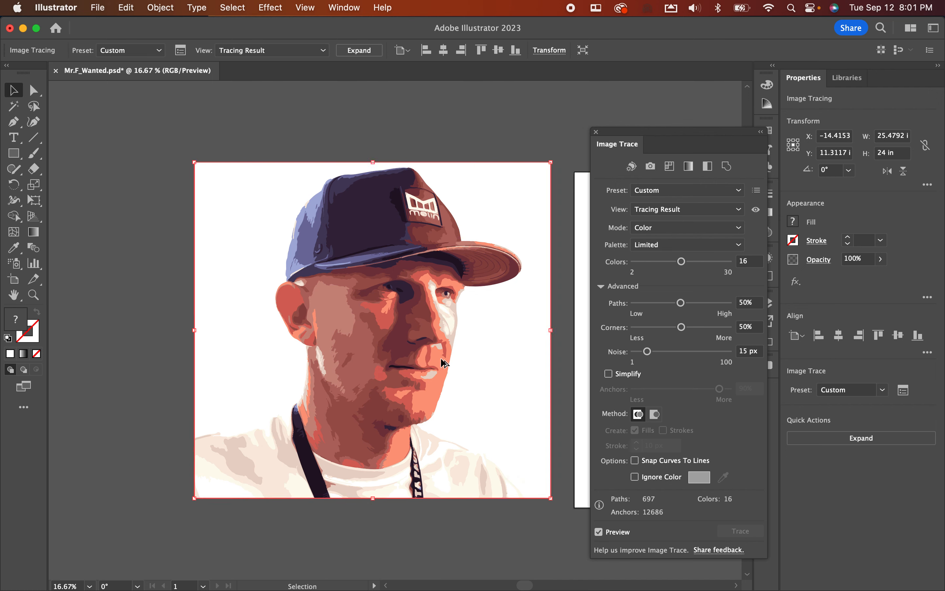
scroll(440, 358, up, 2)
scroll(425, 288, up, 1)
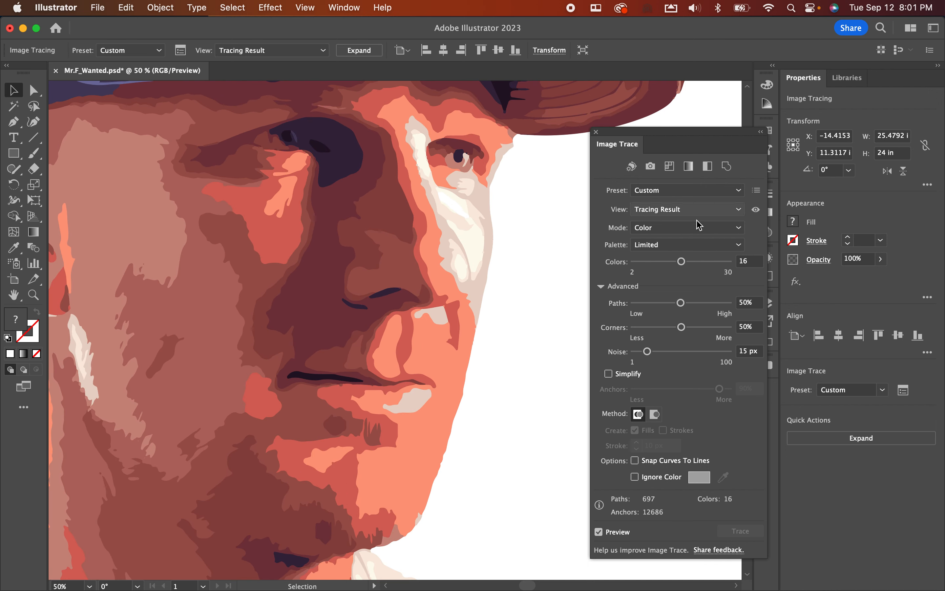
click(693, 262)
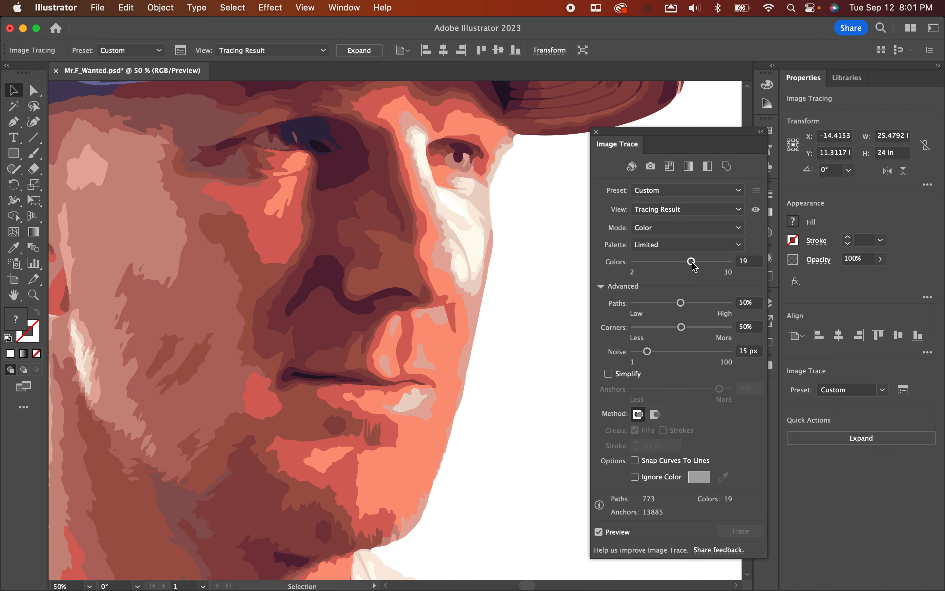
drag(691, 262, 684, 262)
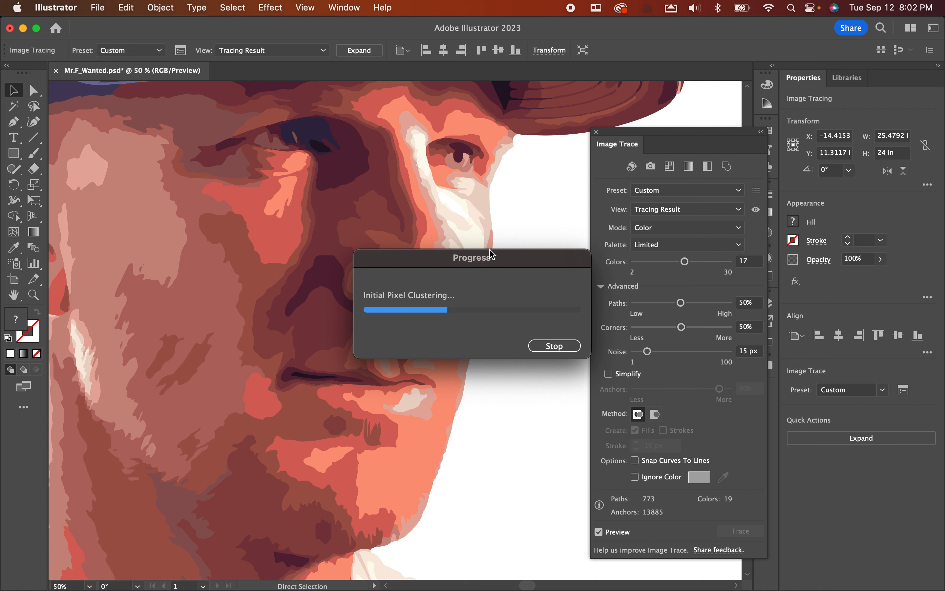
Set the portrait trace to 25 colors.
key(super+minus)
key(super+minus)
drag(684, 262, 711, 262)
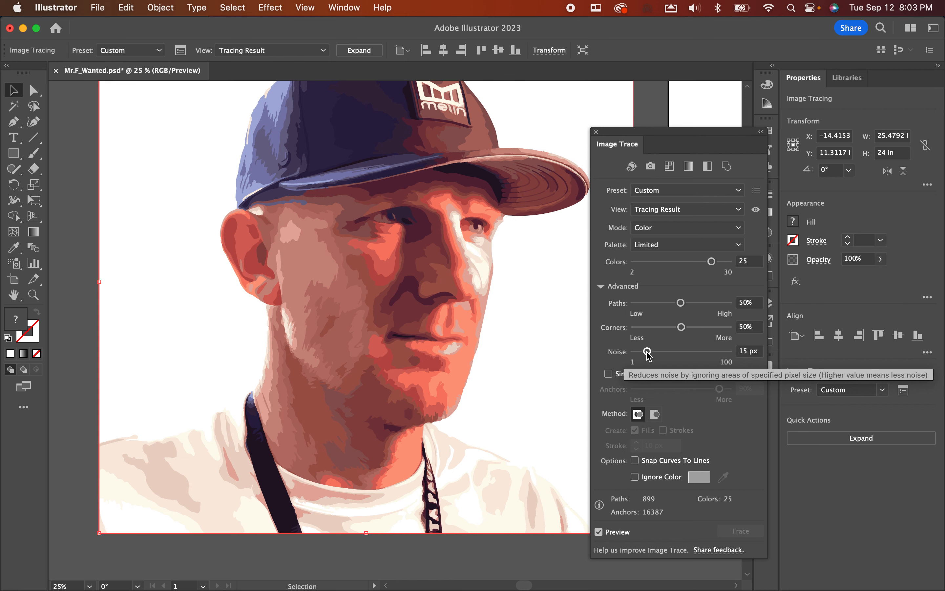
Try the trace noise at 1 px, settle on 100 px, and set corners to 0% and paths to 100%.
drag(647, 355, 625, 357)
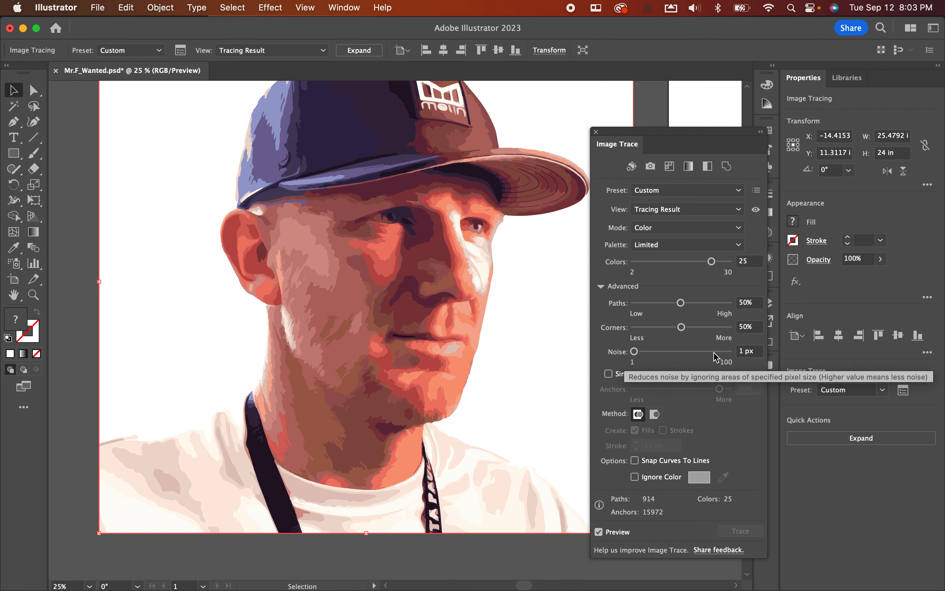
click(727, 351)
drag(730, 356, 732, 367)
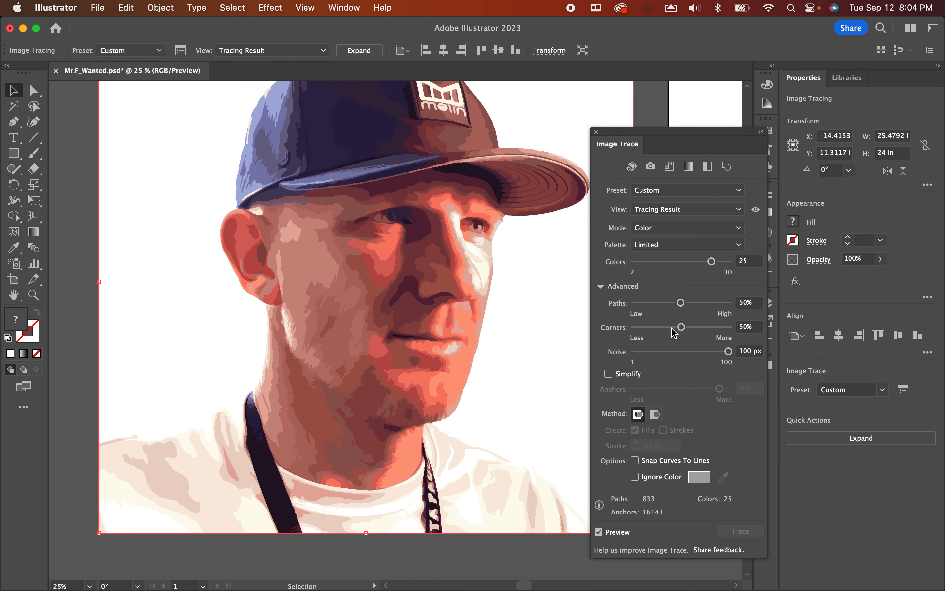
drag(682, 327, 627, 330)
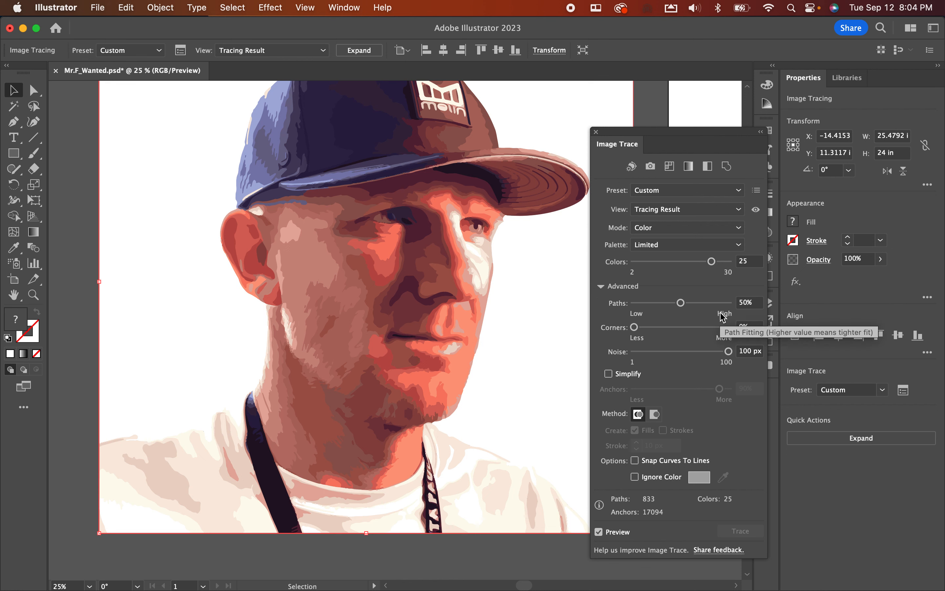
drag(682, 307, 740, 309)
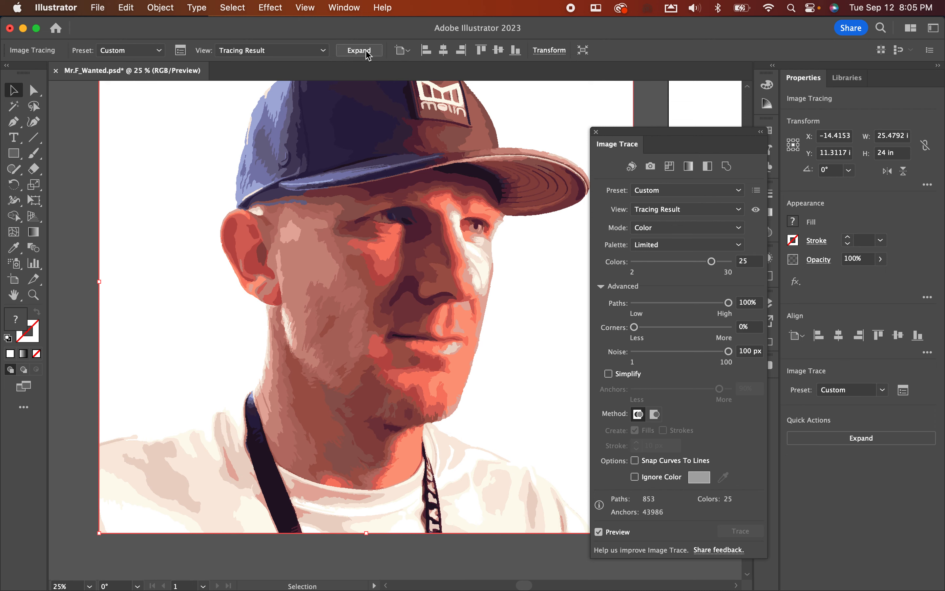
Expand the traced portrait into editable vector paths and close the Image Trace settings.
click(367, 51)
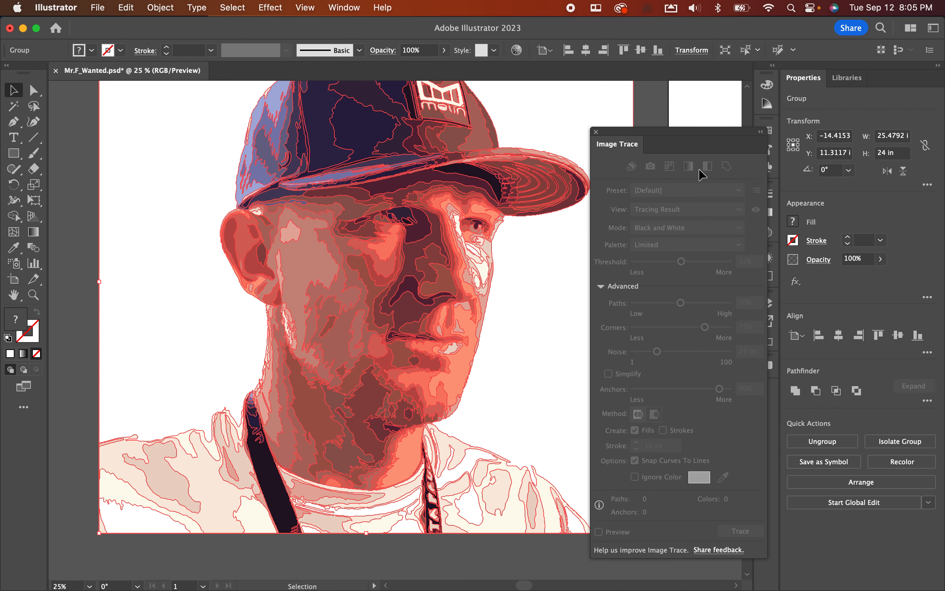
click(596, 132)
scroll(566, 223, up, 3)
scroll(567, 223, left, 4)
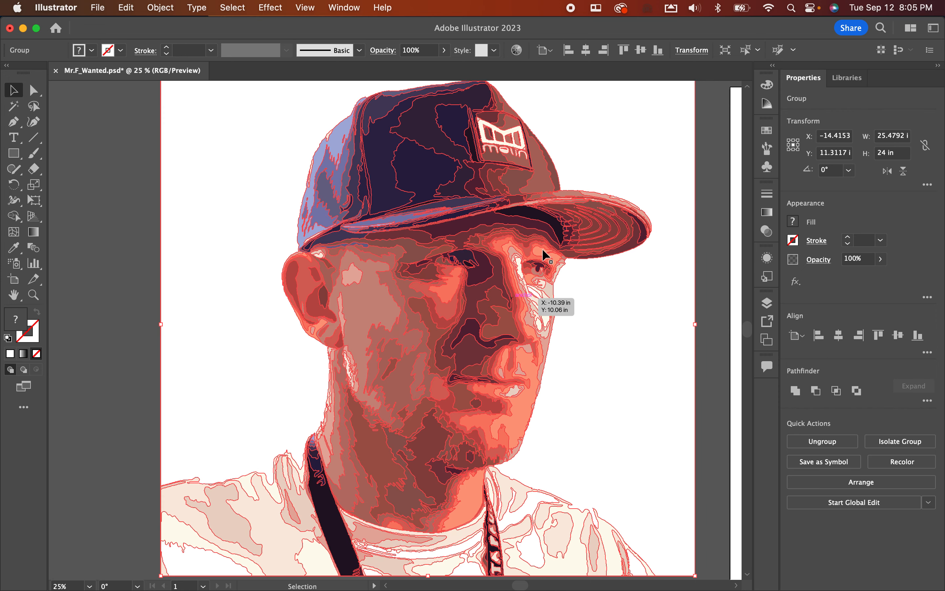
Examine the expanded paths and anchor points around the eyes and cap brim in outline view and in full-color preview.
key(super+y)
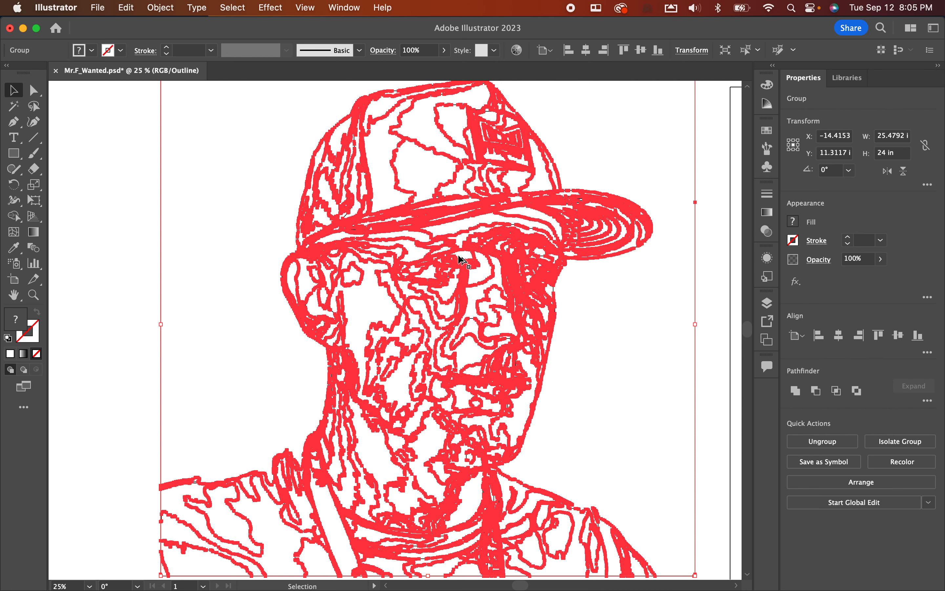
scroll(462, 260, up, 6)
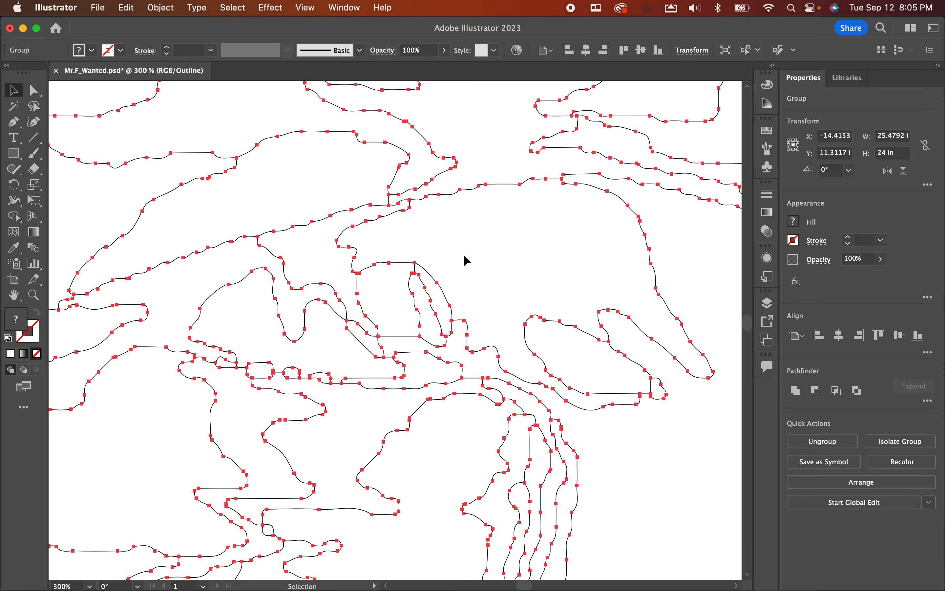
scroll(483, 298, down, 6)
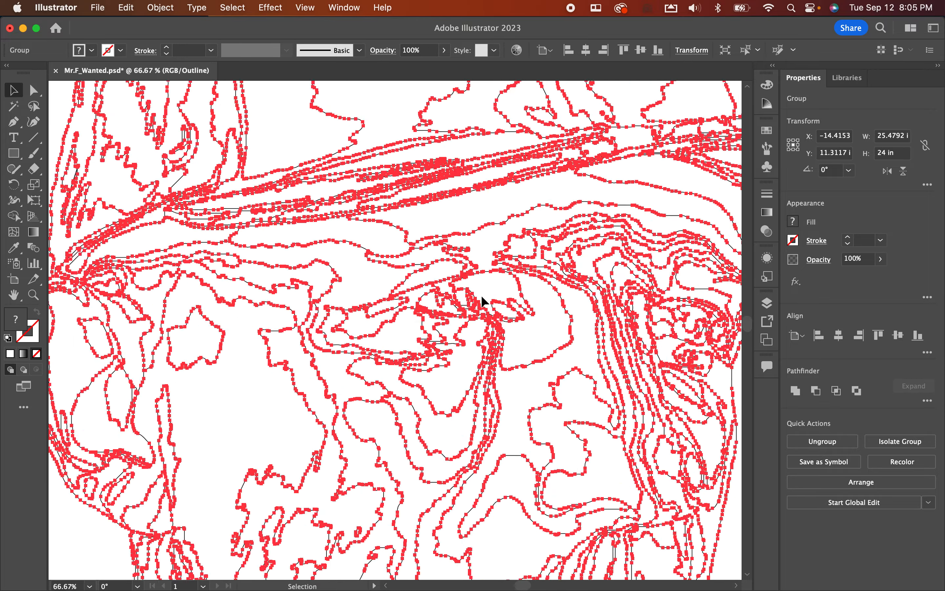
scroll(483, 297, up, 5)
scroll(489, 300, down, 2)
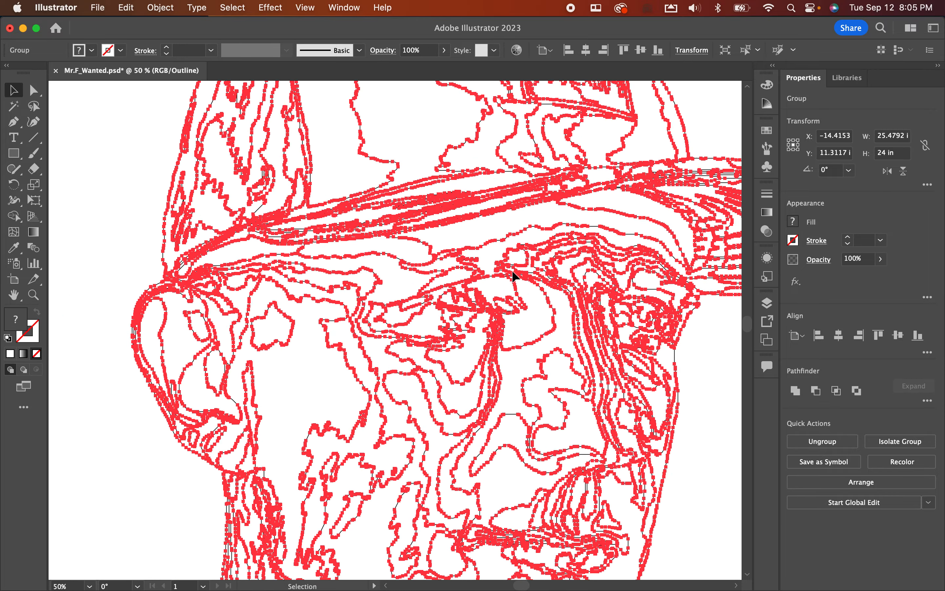
scroll(512, 203, up, 4)
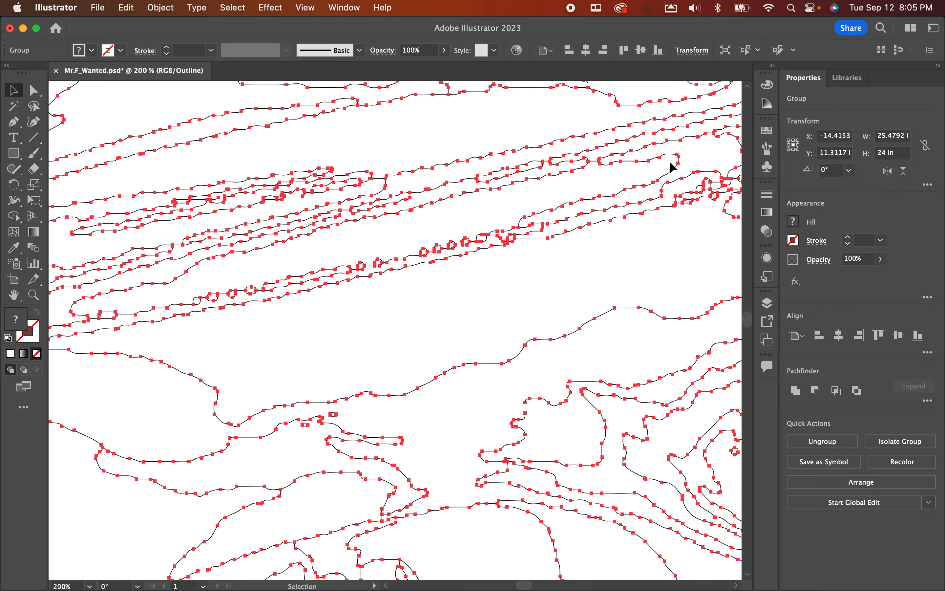
scroll(395, 208, down, 2)
scroll(394, 207, down, 6)
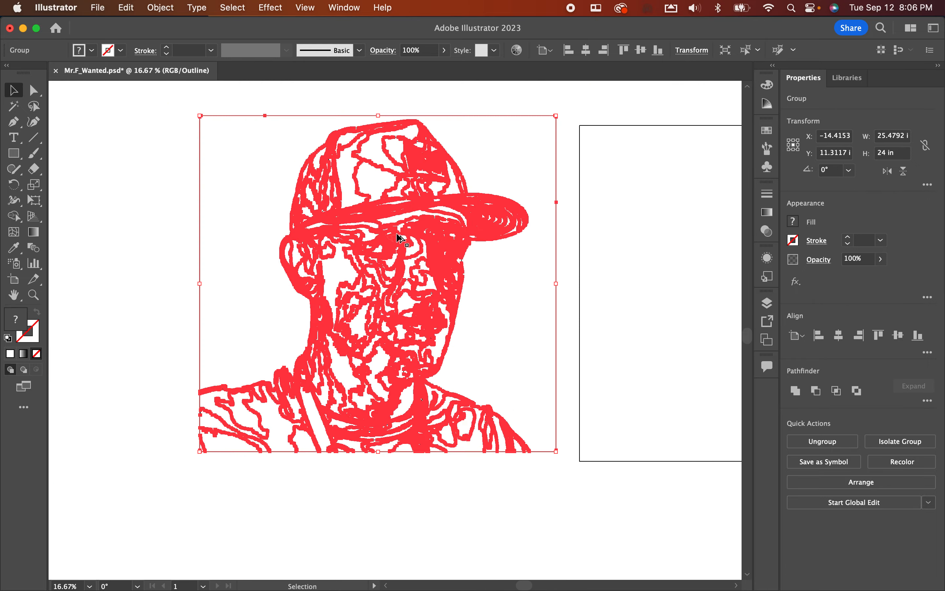
scroll(399, 237, up, 5)
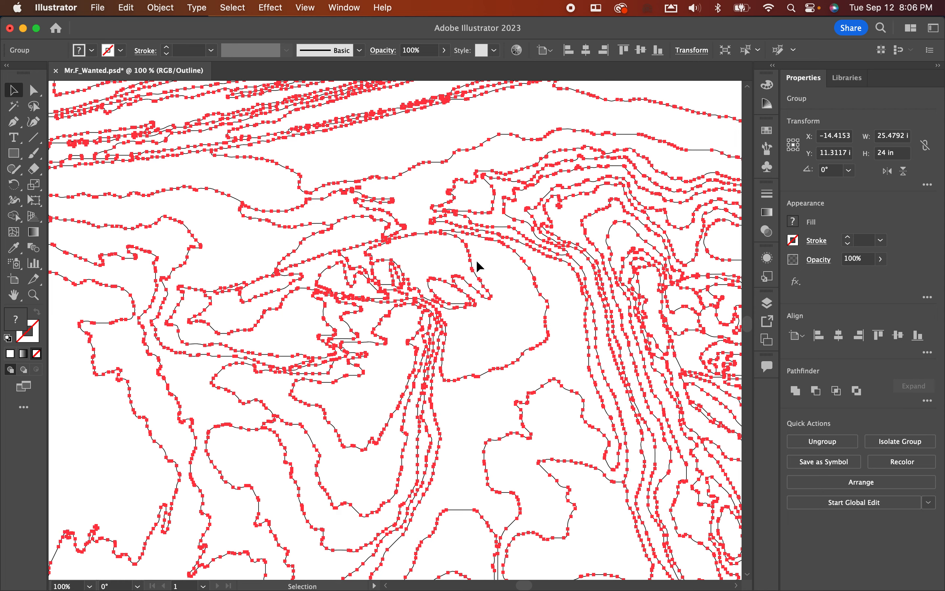
key(super+y)
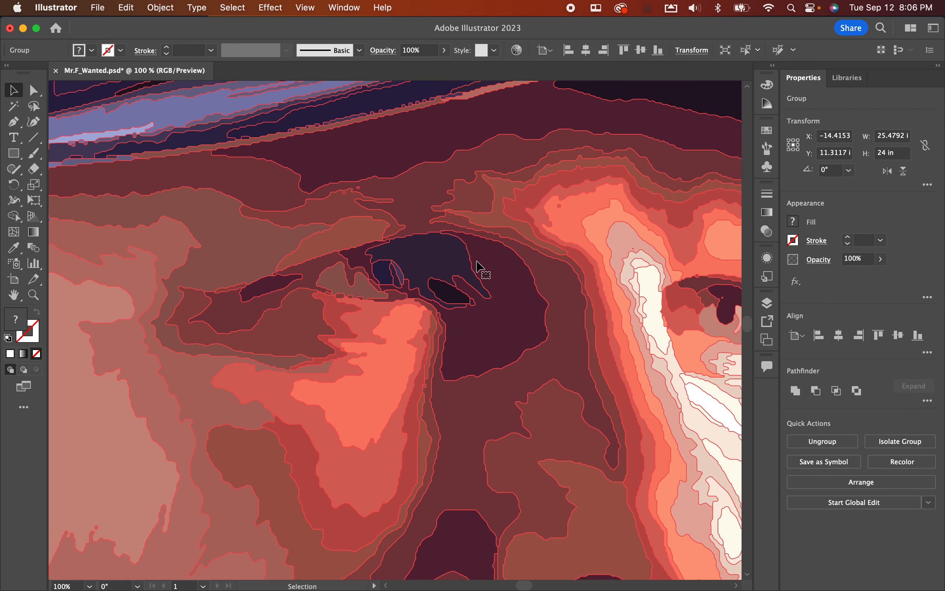
scroll(478, 262, up, 2)
scroll(477, 262, down, 7)
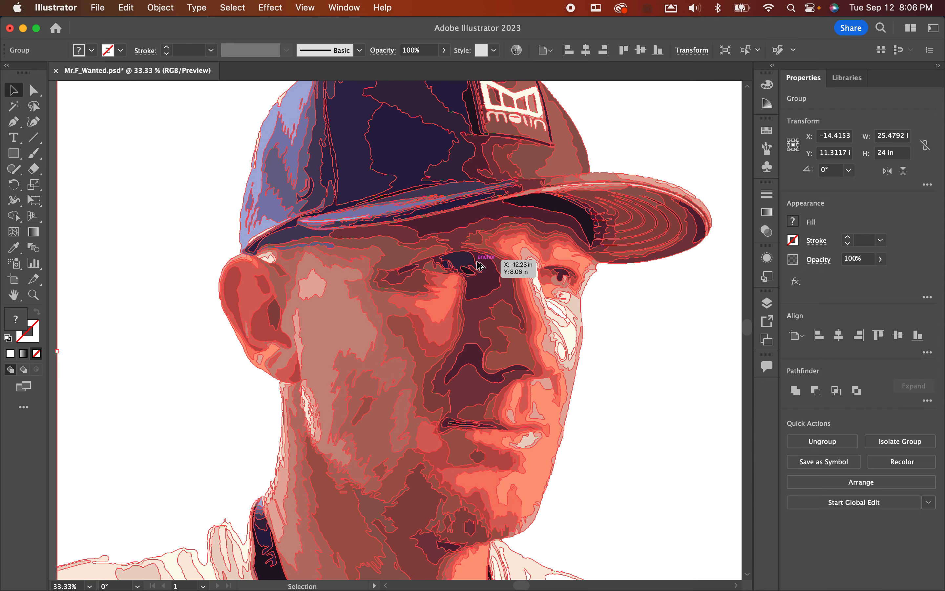
scroll(485, 266, up, 1)
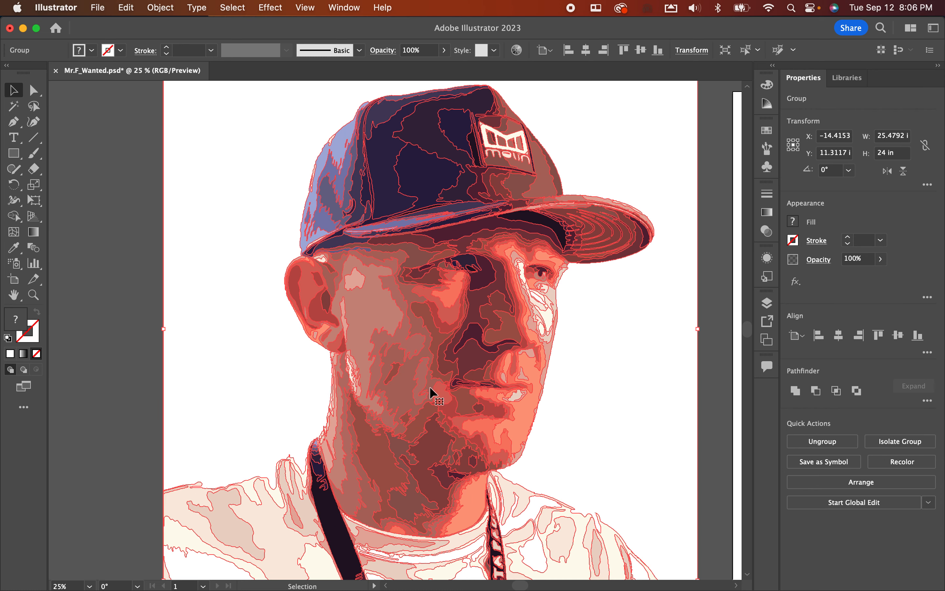
Delete the white background compound path around the portrait, checking its contour in outline view and full-color preview first.
click(31, 90)
click(110, 163)
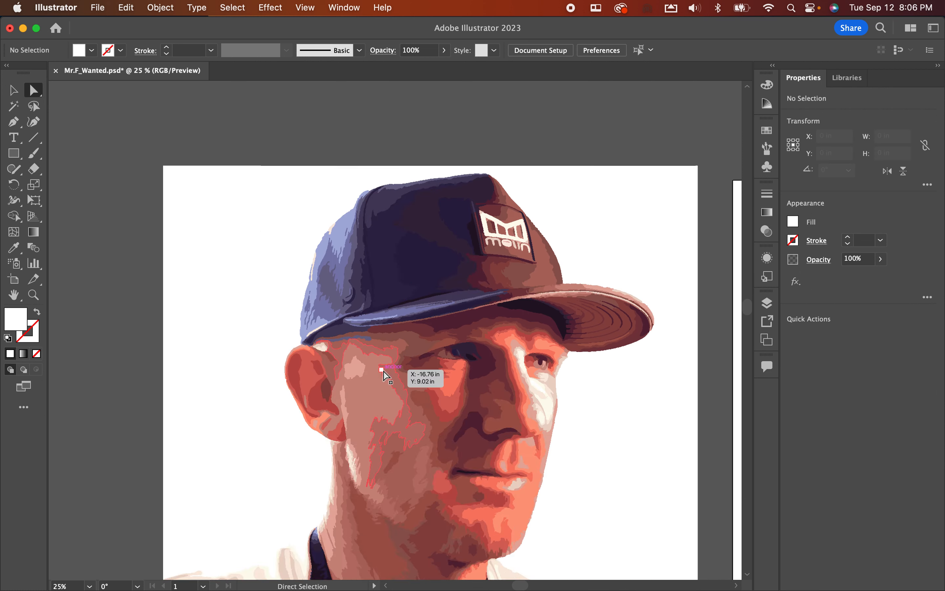
scroll(388, 375, down, 10)
scroll(384, 372, up, 10)
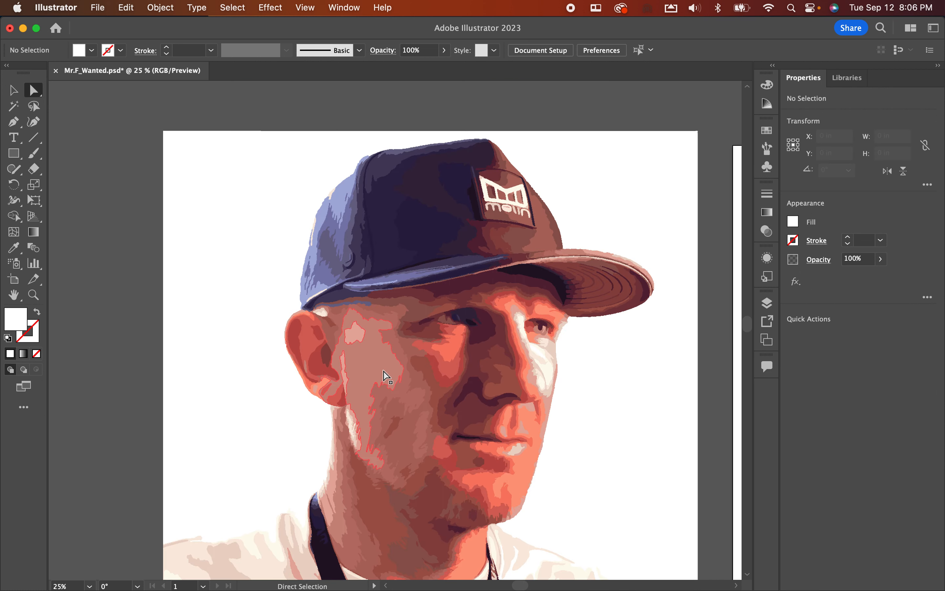
click(253, 346)
scroll(437, 356, down, 5)
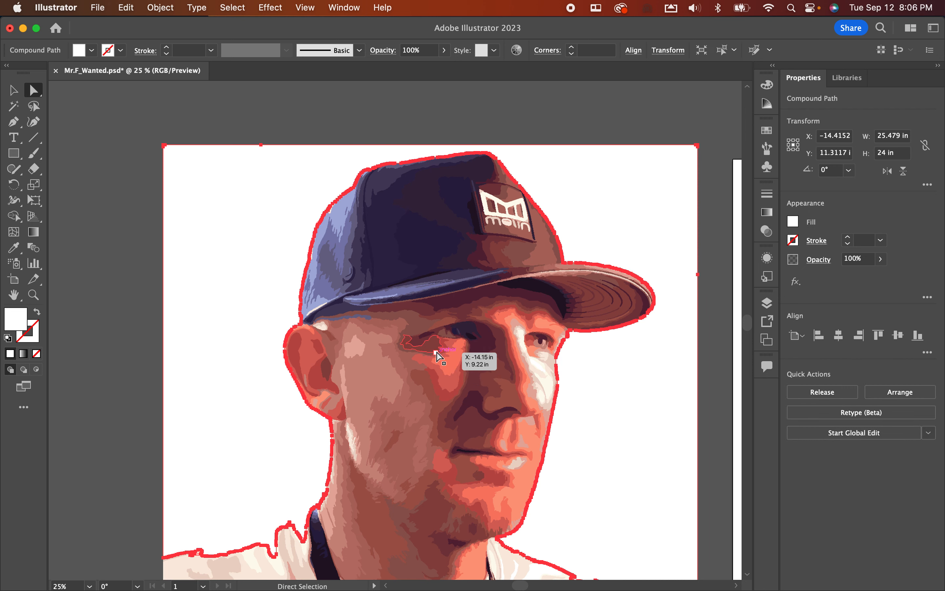
scroll(440, 356, up, 1)
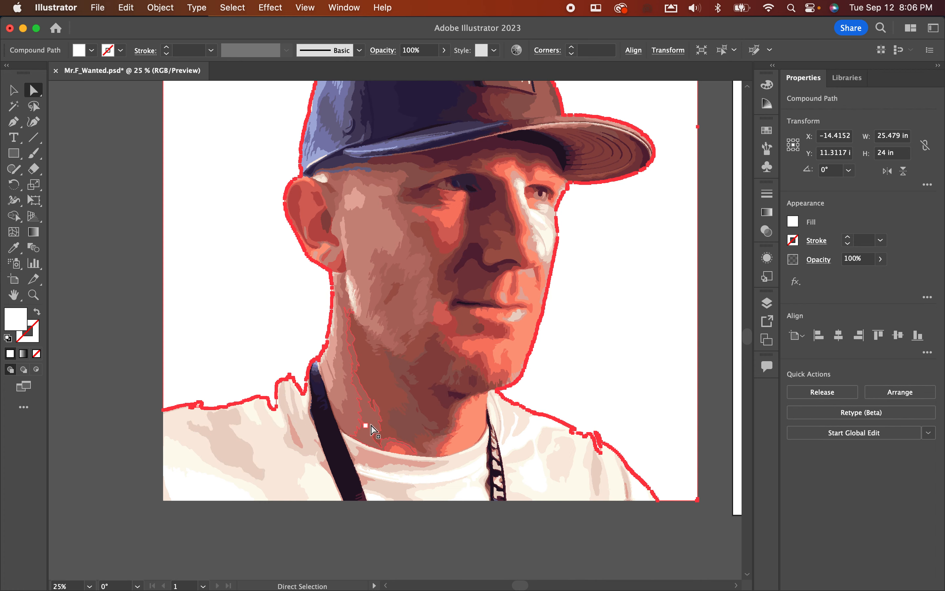
key(super)
key(super+y)
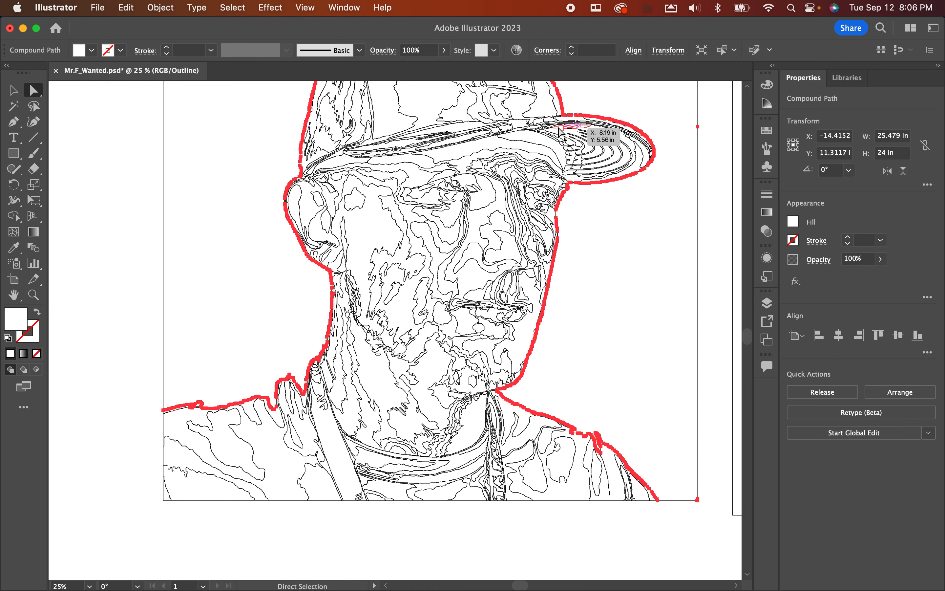
scroll(424, 362, up, 2)
scroll(423, 359, up, 10)
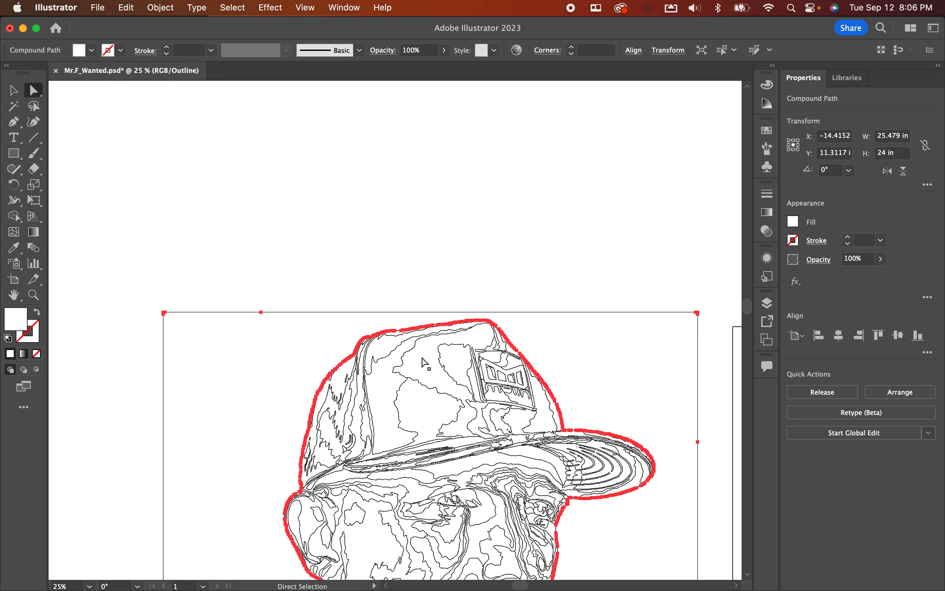
scroll(423, 359, down, 20)
scroll(423, 358, up, 2)
scroll(425, 362, up, 6)
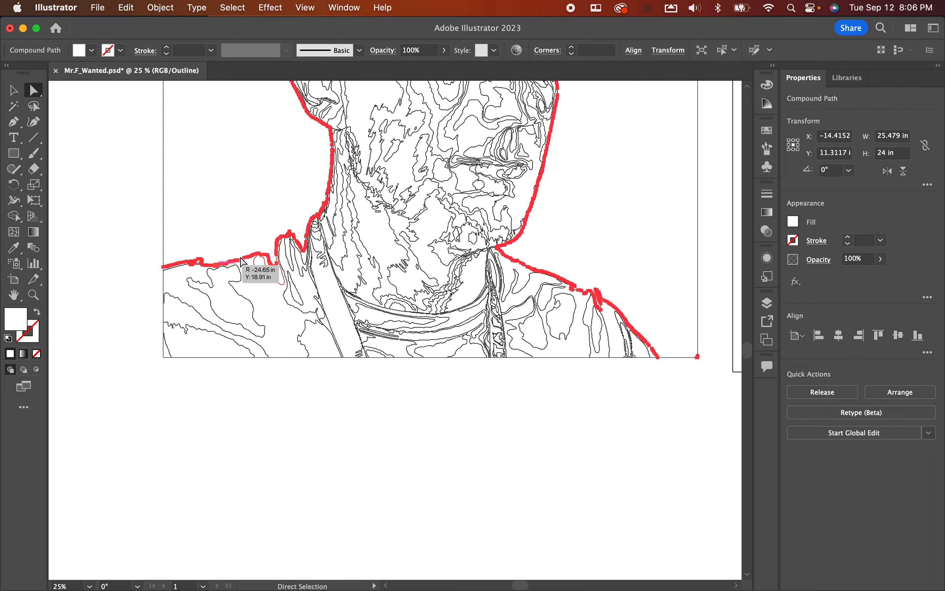
key(super+y)
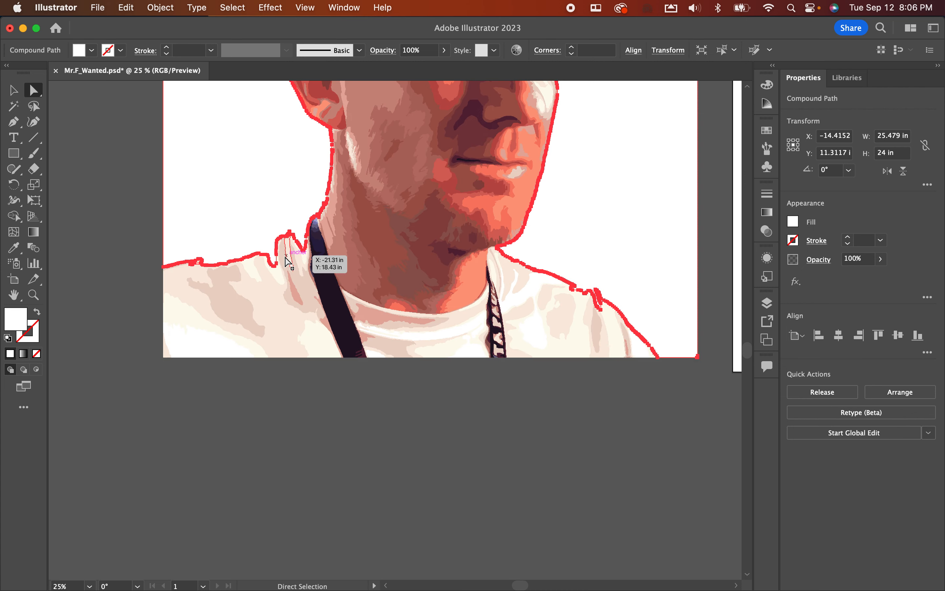
scroll(447, 267, down, 1)
scroll(449, 266, up, 6)
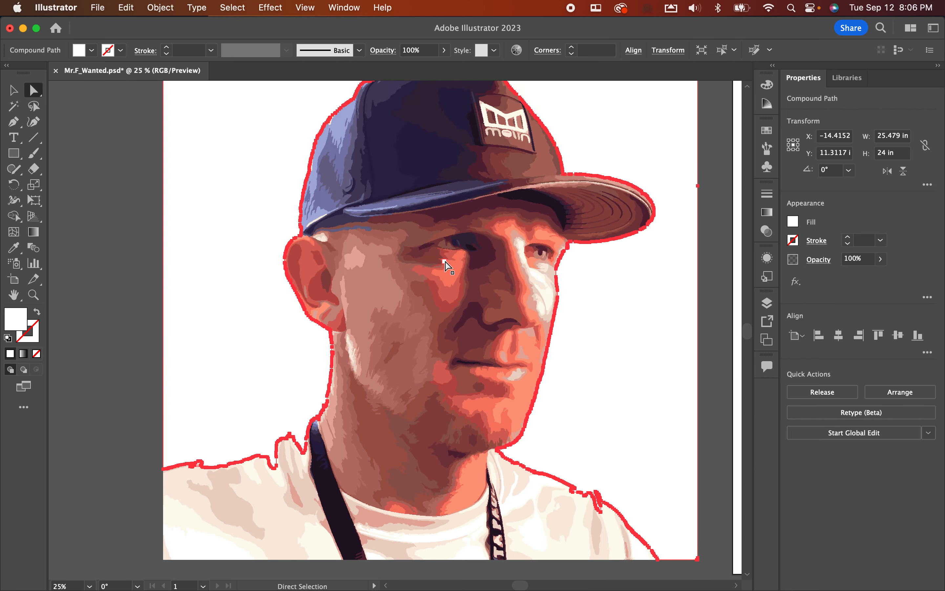
key(Delete)
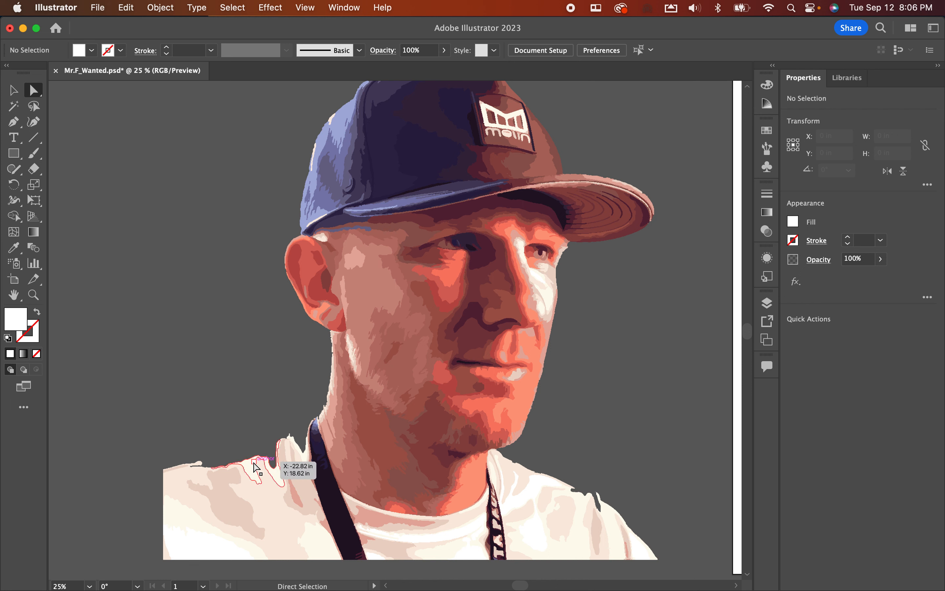
Start a white-filled Pen path along the shirt's shoulder beside the dark strap, bridging the notches up to the strap's tip.
scroll(255, 464, up, 6)
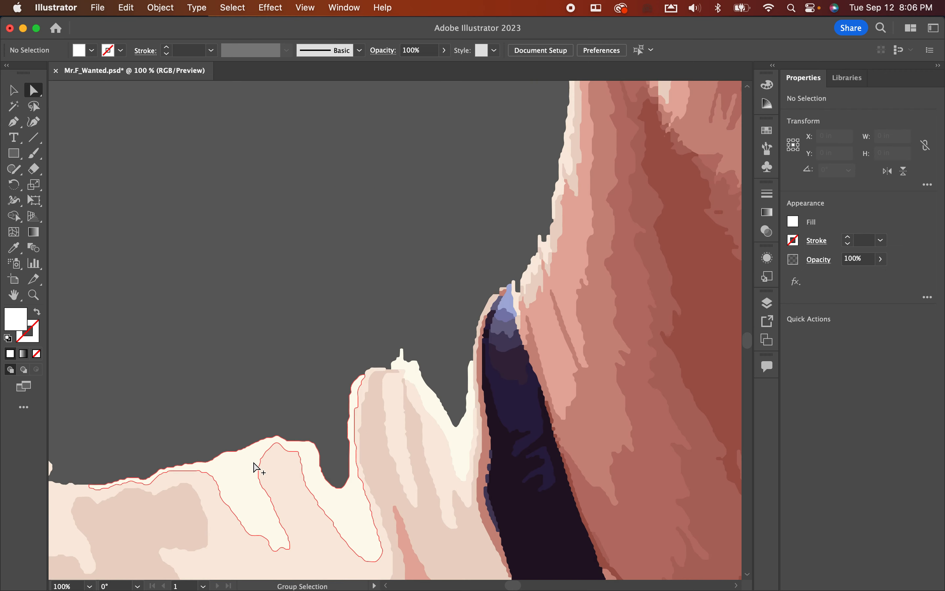
drag(288, 441, 454, 422)
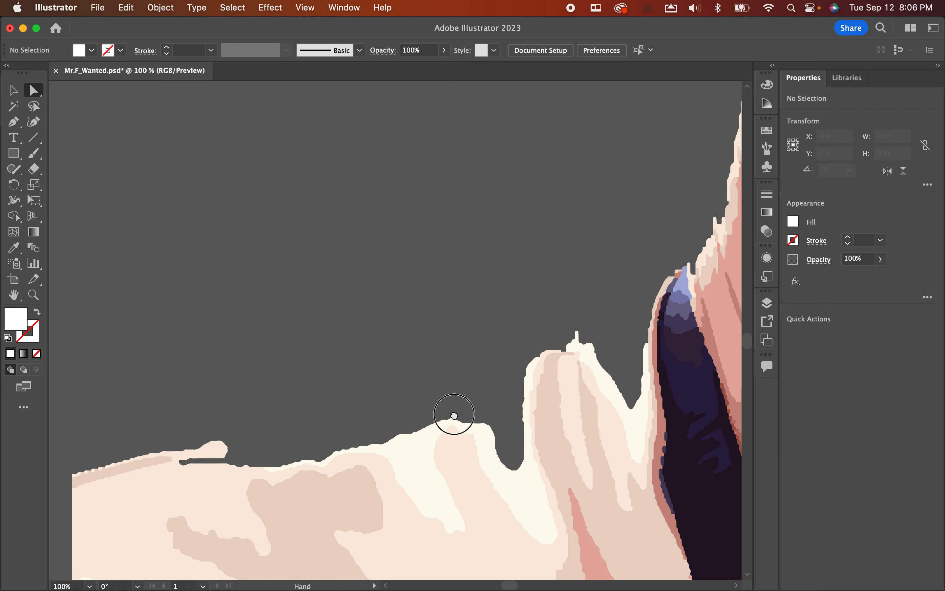
click(16, 124)
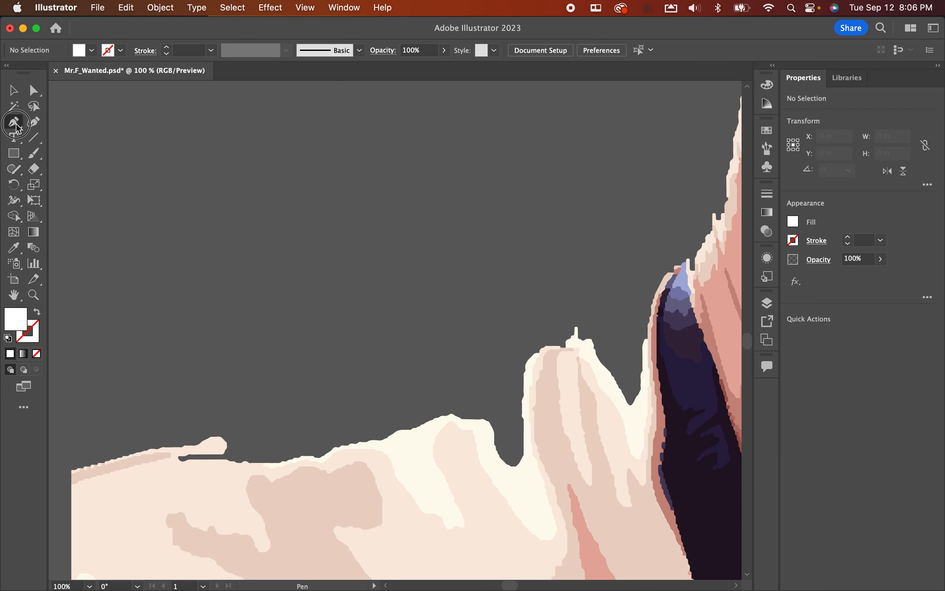
click(62, 121)
drag(99, 464, 234, 437)
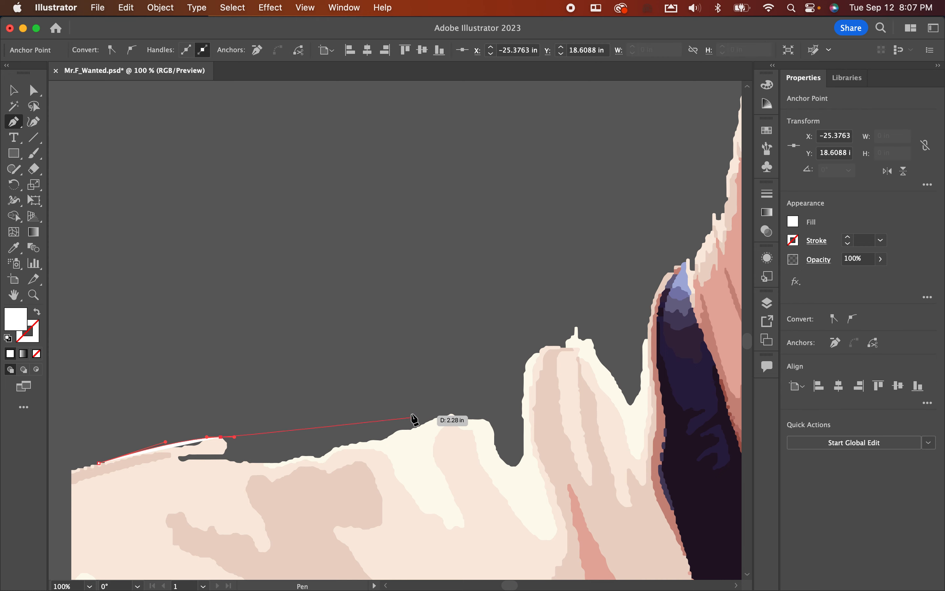
drag(415, 408, 429, 406)
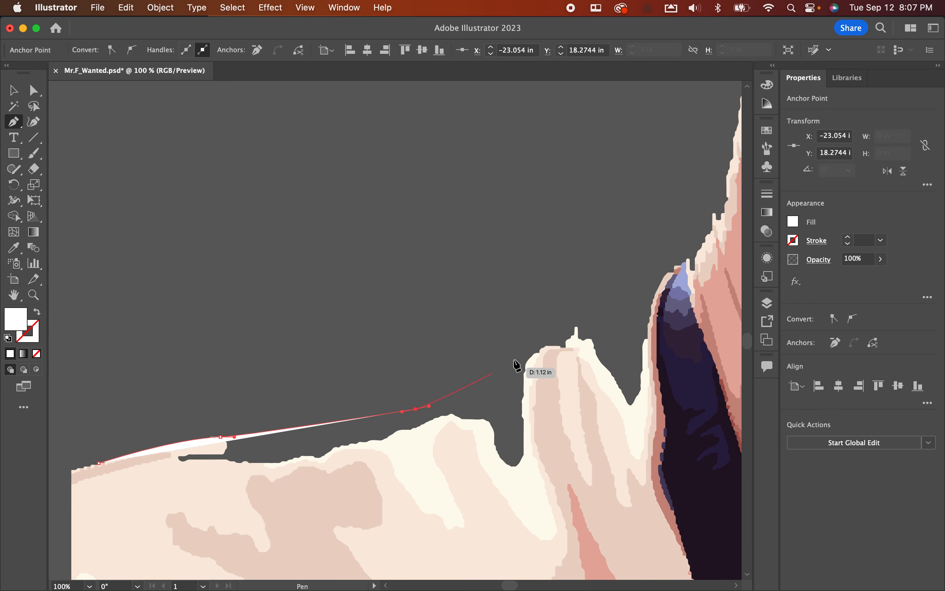
drag(534, 357, 548, 339)
drag(661, 269, 695, 264)
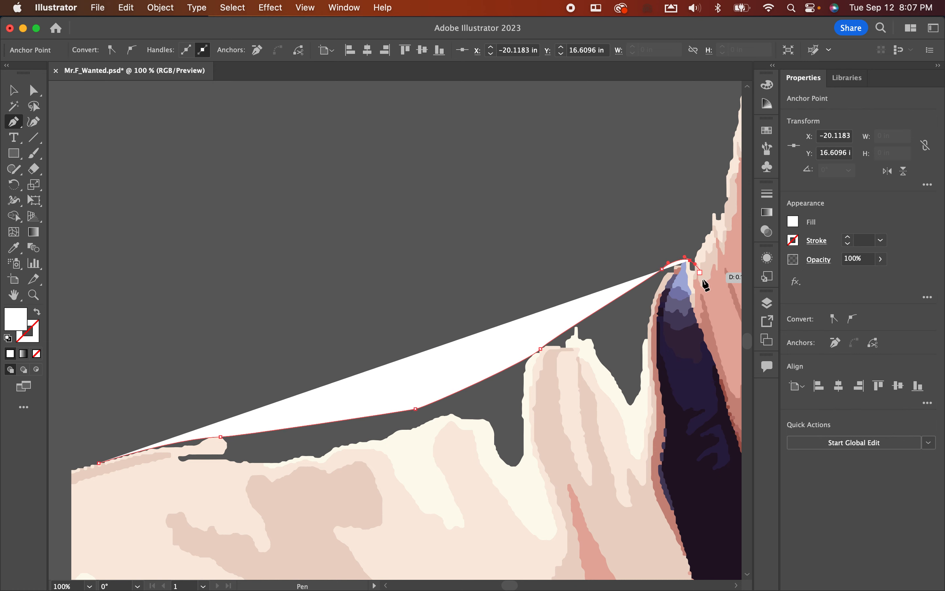
Run the shoulder path down over the strap and back through the shirt, closing it at its starting anchor.
click(707, 346)
click(691, 434)
click(592, 505)
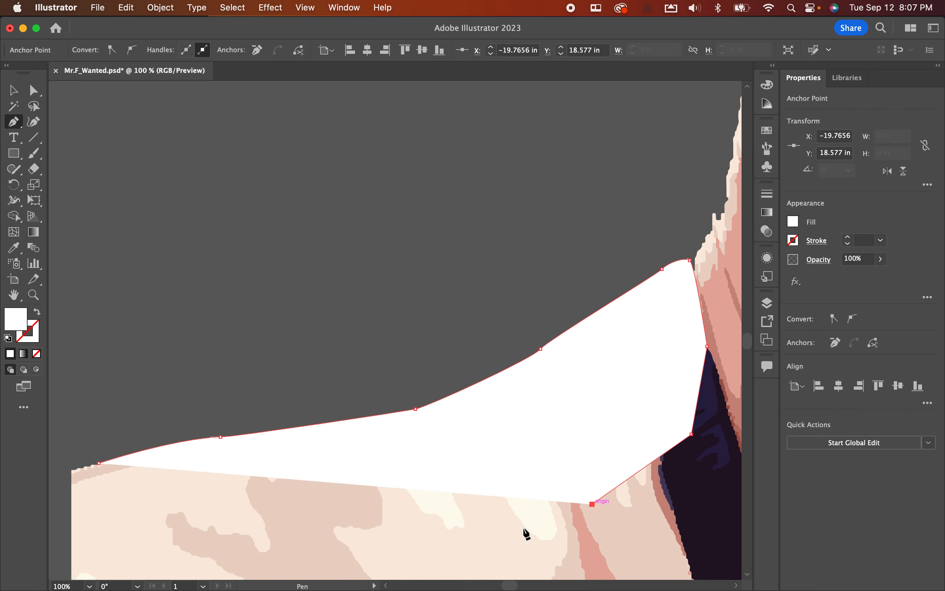
click(304, 547)
click(147, 521)
drag(107, 464, 100, 464)
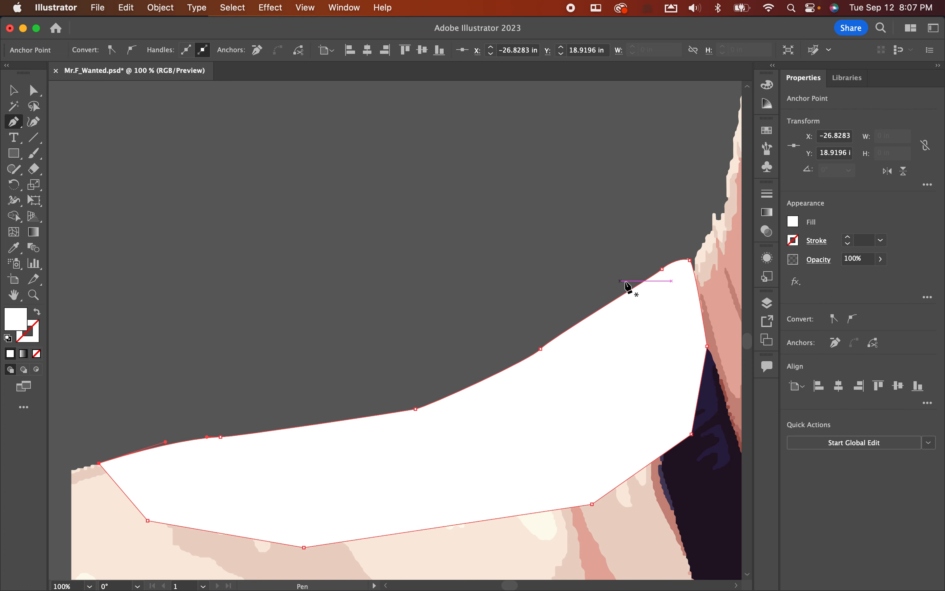
Send the white shoulder patch behind the portrait artwork and deselect it.
click(18, 96)
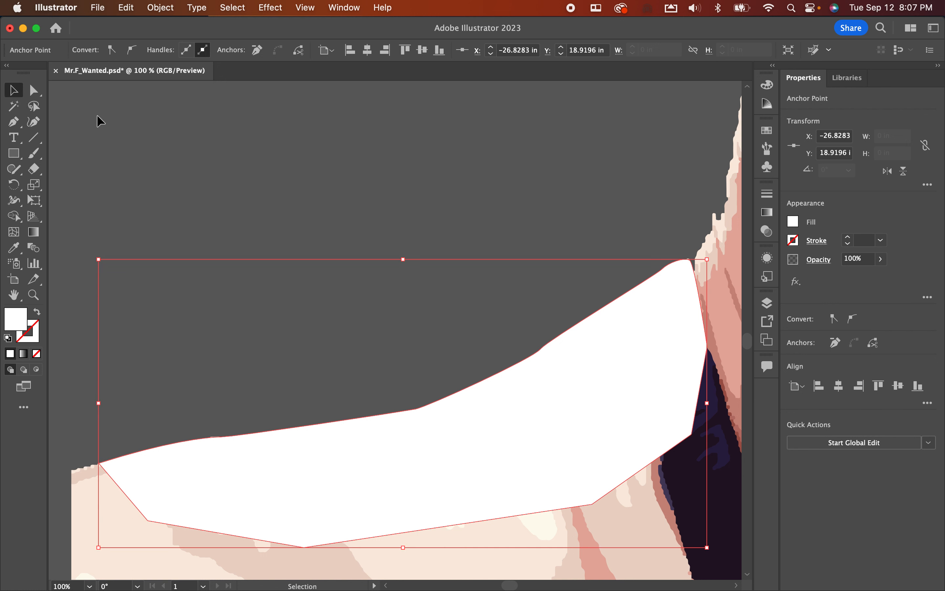
key(super)
key(super+bracketleft)
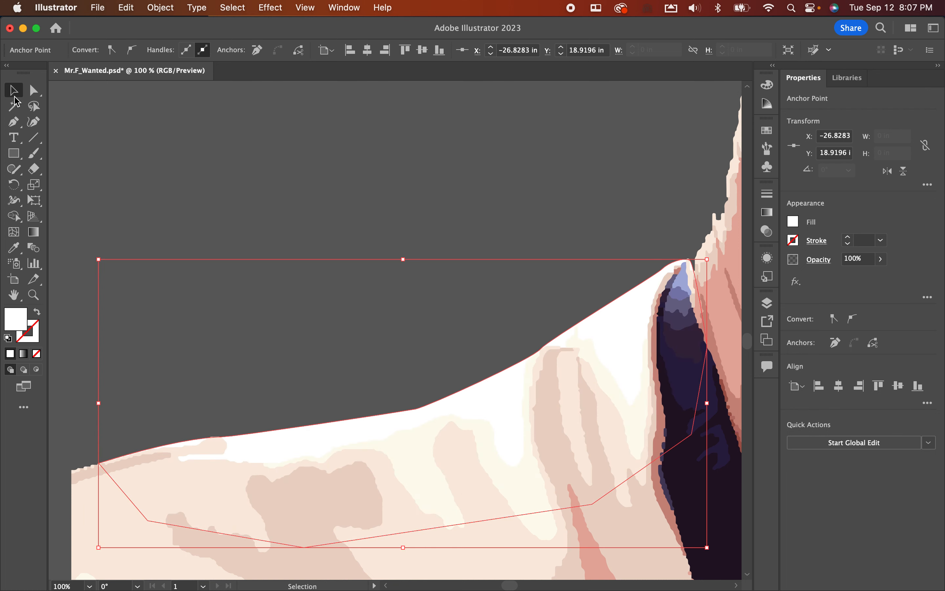
click(301, 178)
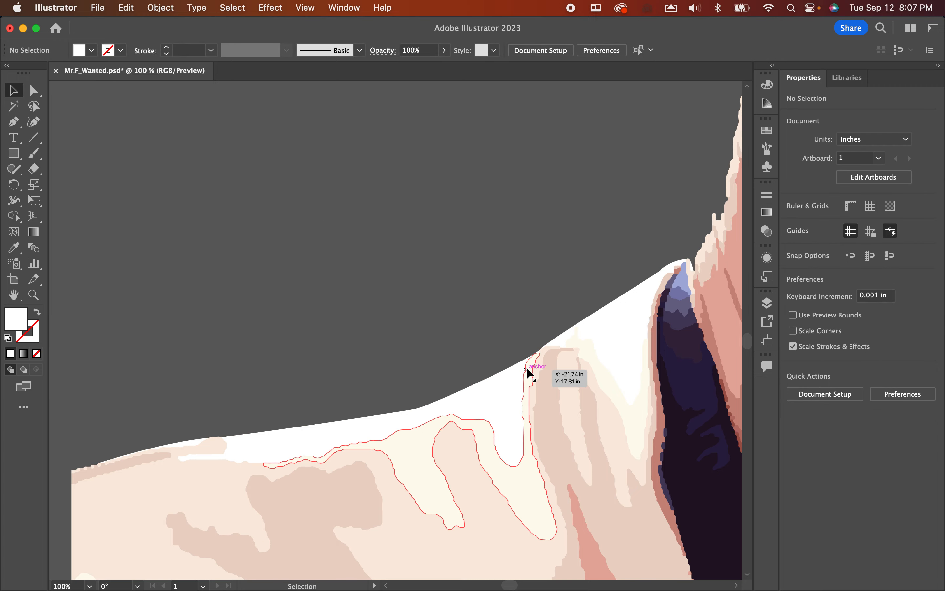
Start a second white-filled Pen path on the opposite shoulder, following the shirt's upper edge outward from below the chin.
scroll(527, 369, right, 1)
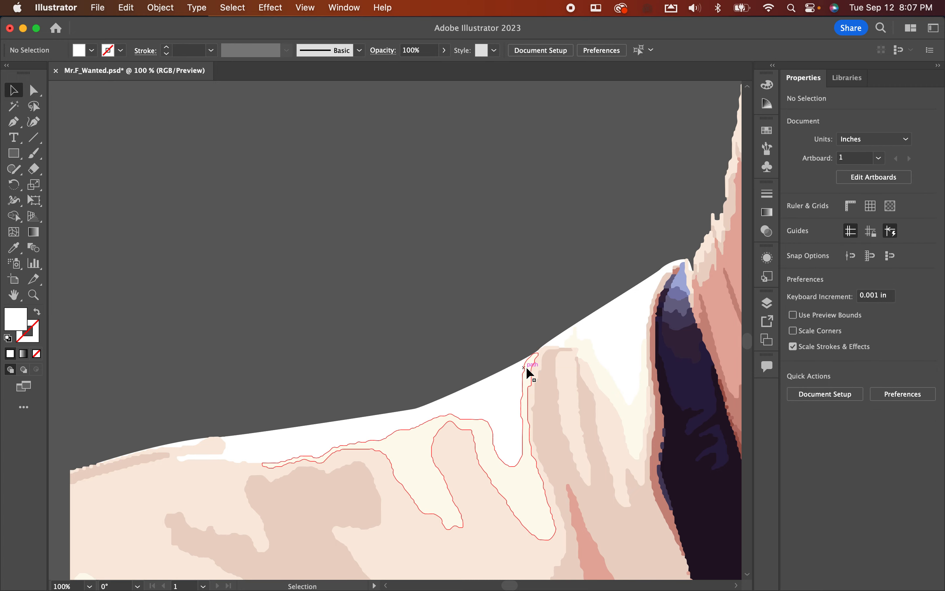
scroll(525, 371, down, 5)
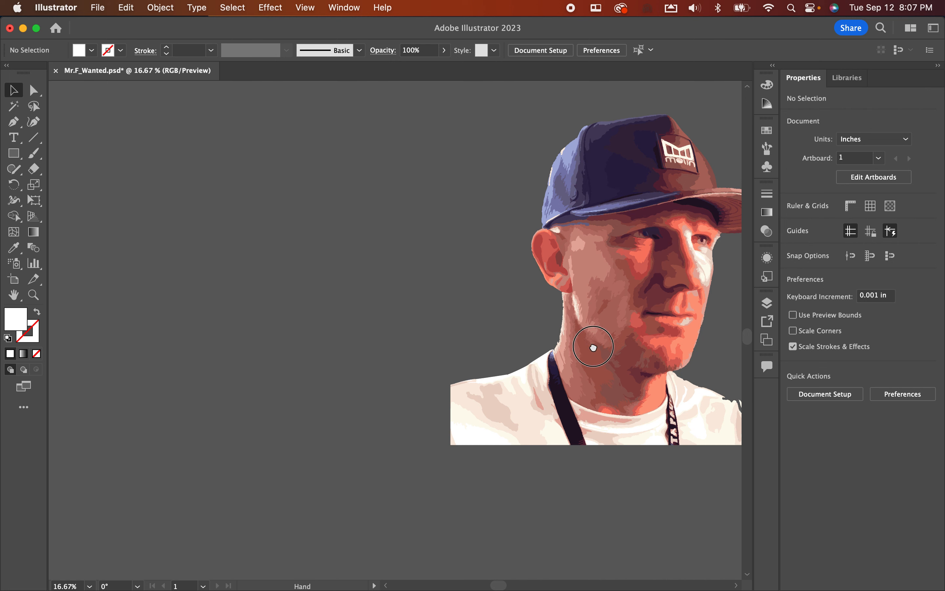
drag(597, 344, 331, 316)
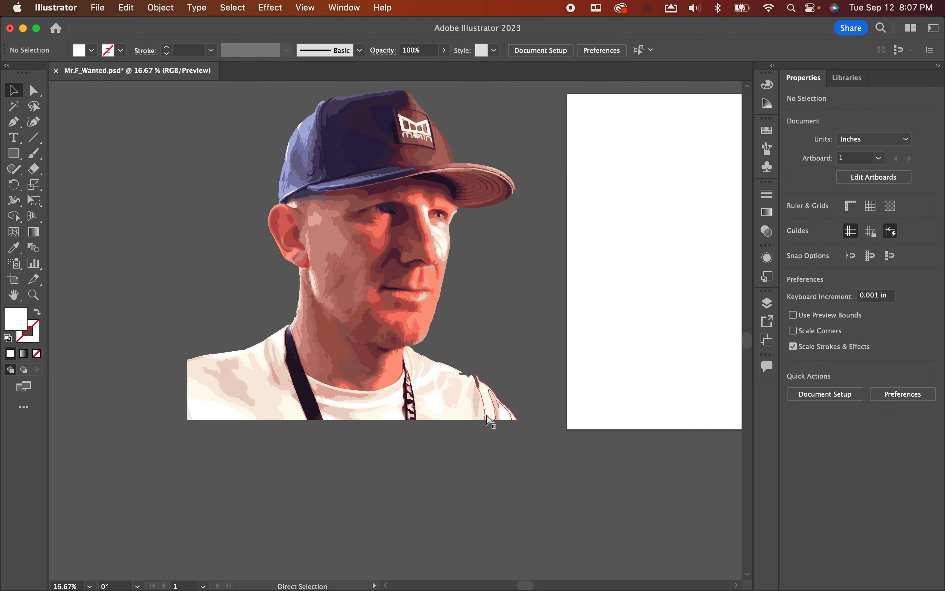
scroll(466, 379, up, 5)
drag(13, 122, 51, 124)
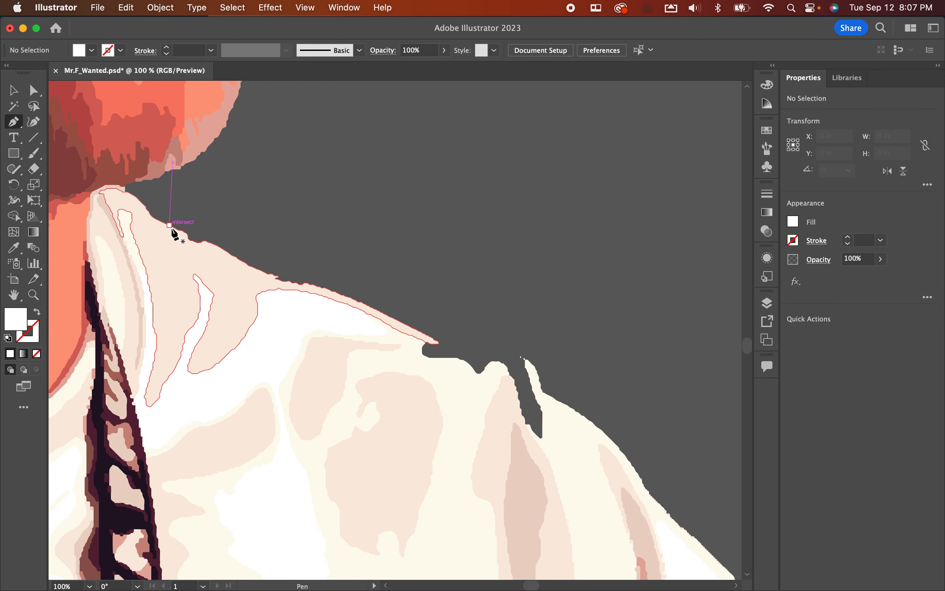
scroll(174, 235, up, 3)
click(148, 211)
click(169, 222)
click(189, 231)
click(278, 266)
click(295, 274)
click(312, 283)
click(491, 372)
click(481, 370)
click(520, 385)
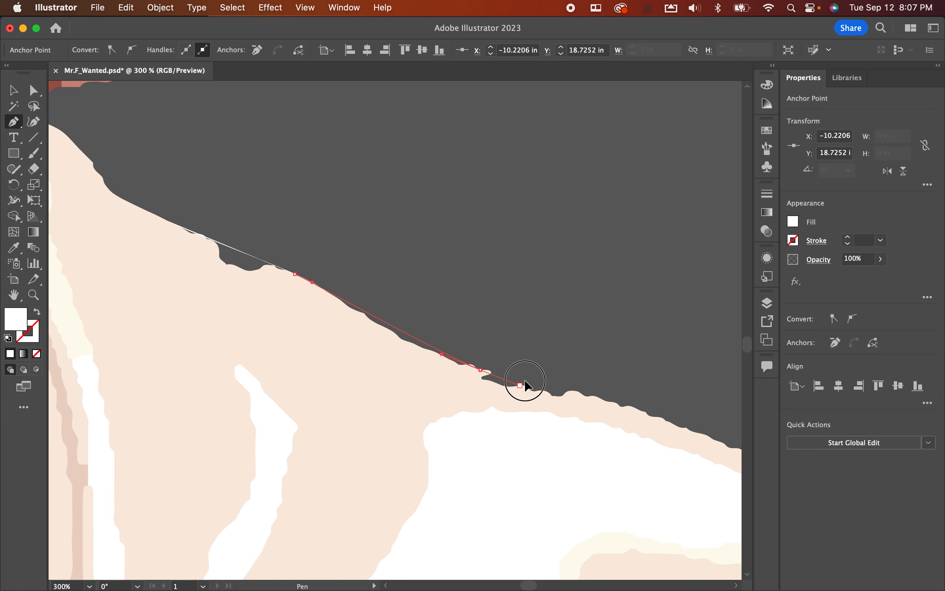
Continue the second path along the shoulder edge and across the large gap to the tip of the sleeve fold.
drag(619, 416, 319, 370)
click(316, 349)
click(343, 360)
click(368, 371)
key(space)
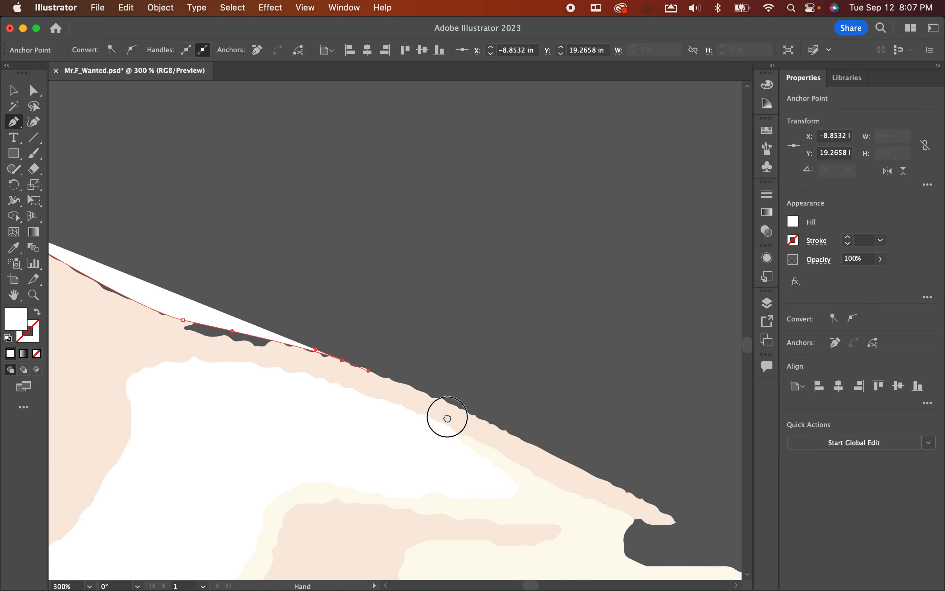
drag(448, 418, 96, 303)
click(316, 402)
click(338, 413)
key(space)
drag(464, 432, 295, 353)
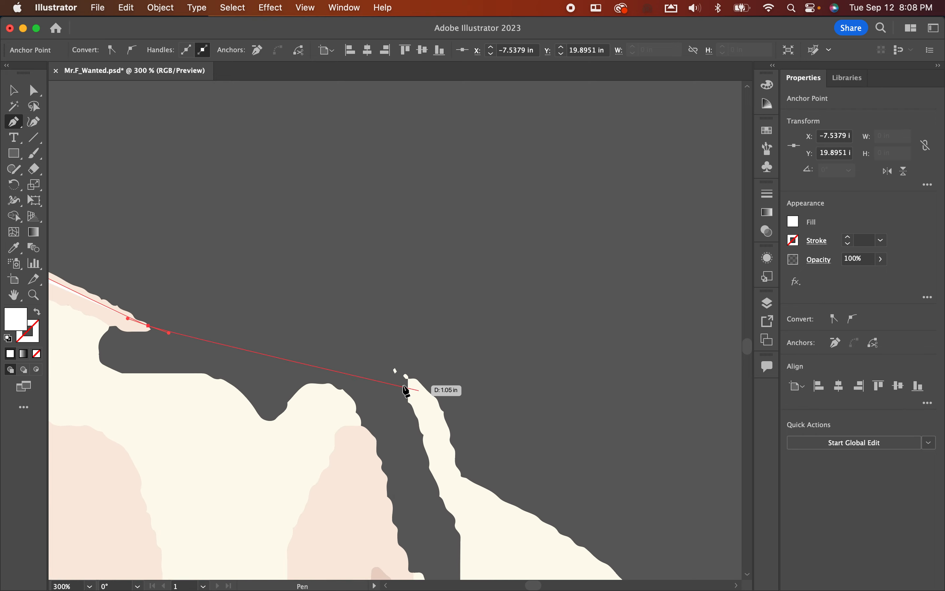
drag(418, 380, 267, 175)
key(space)
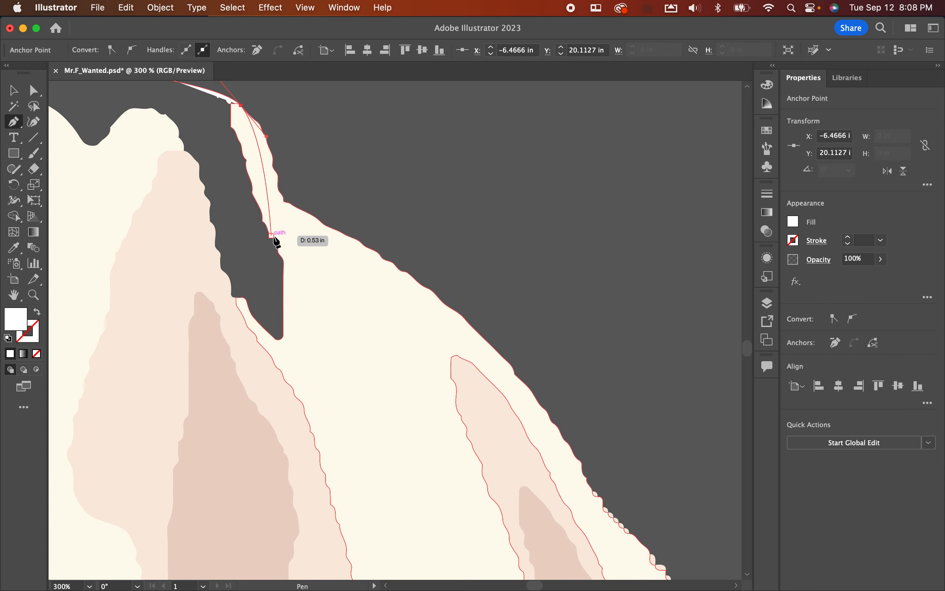
Extend the path down the sleeve fold past the gap and back inside the shirt, closing it at its starting anchor.
click(278, 231)
drag(309, 304, 316, 390)
scroll(306, 390, up, 1)
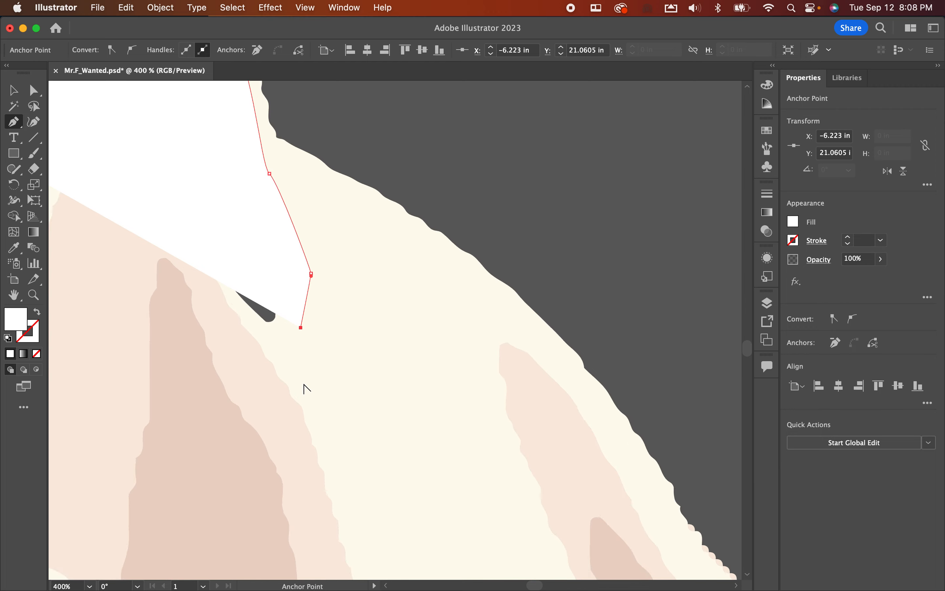
scroll(306, 389, down, 7)
scroll(310, 386, up, 2)
click(233, 369)
click(181, 336)
drag(156, 318, 145, 315)
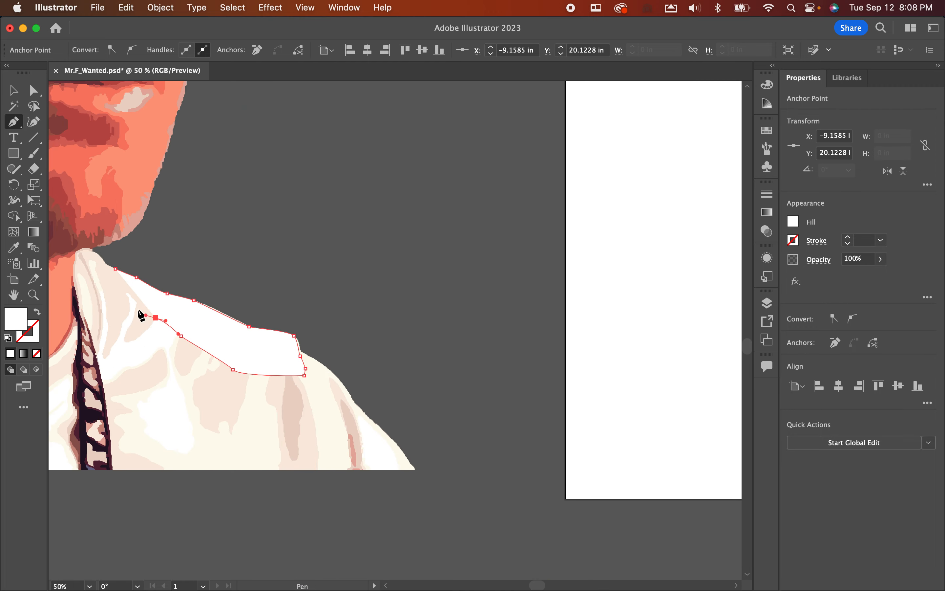
click(129, 299)
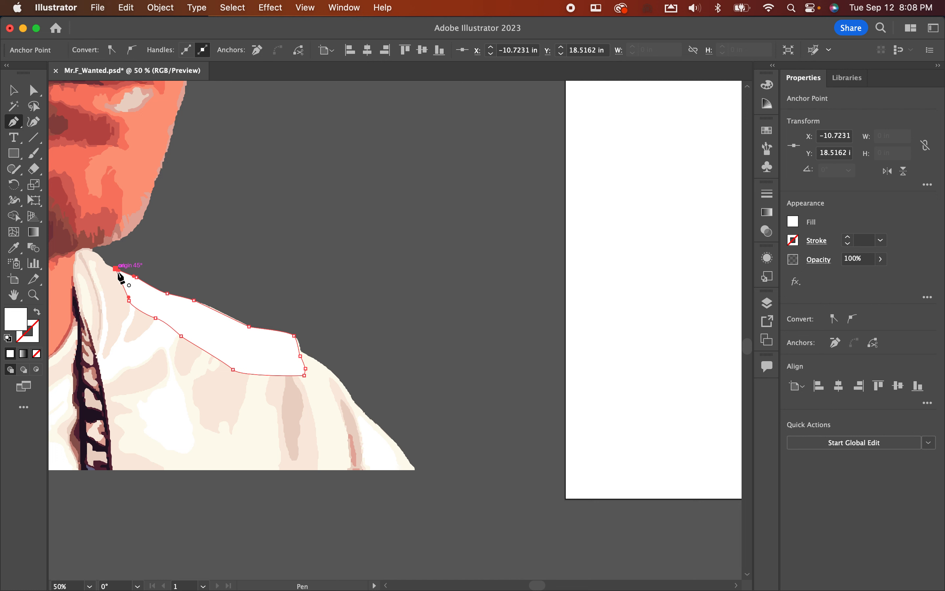
click(117, 270)
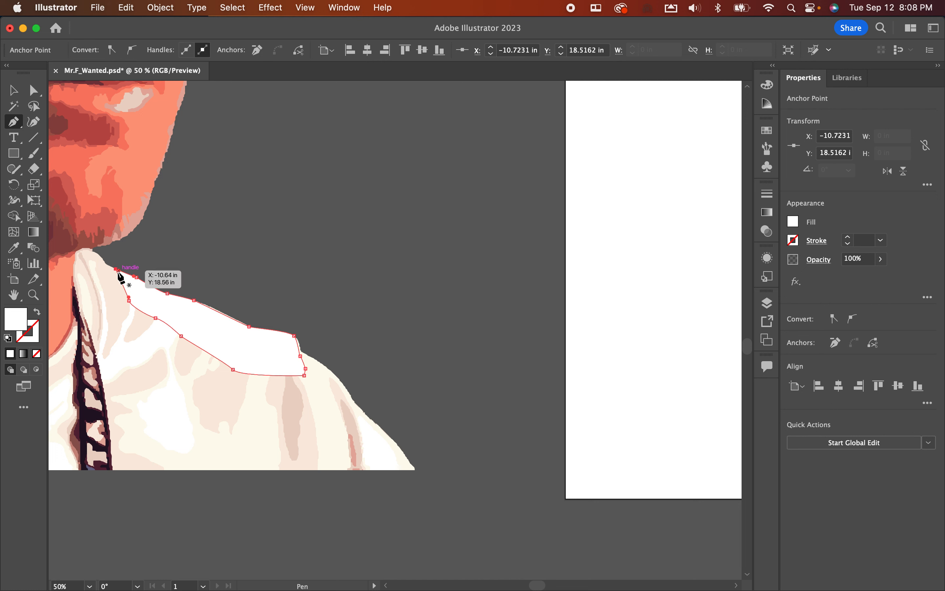
Send the second white shoulder patch behind the portrait artwork and clear the selection.
key(super+shift+bracketleft)
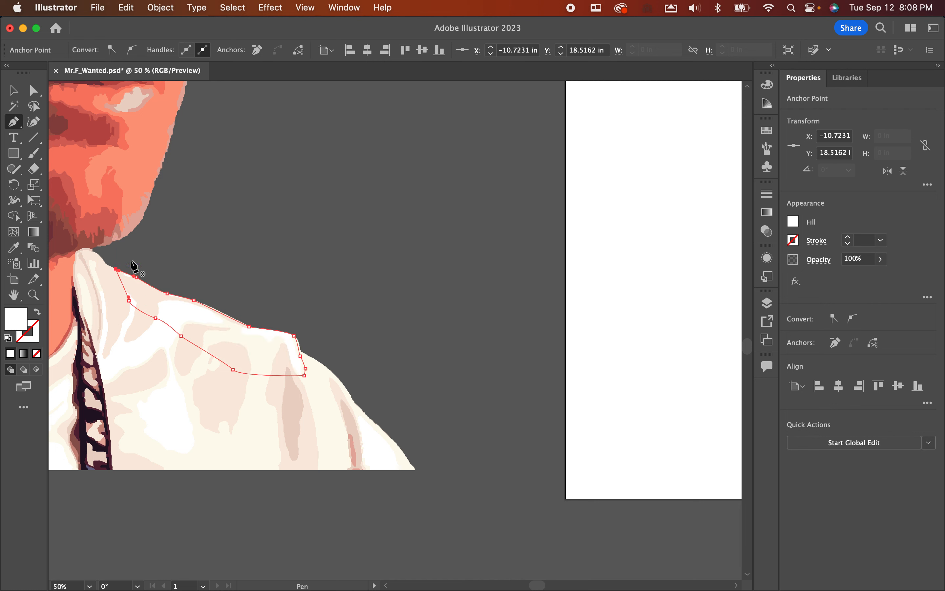
key(v)
click(369, 272)
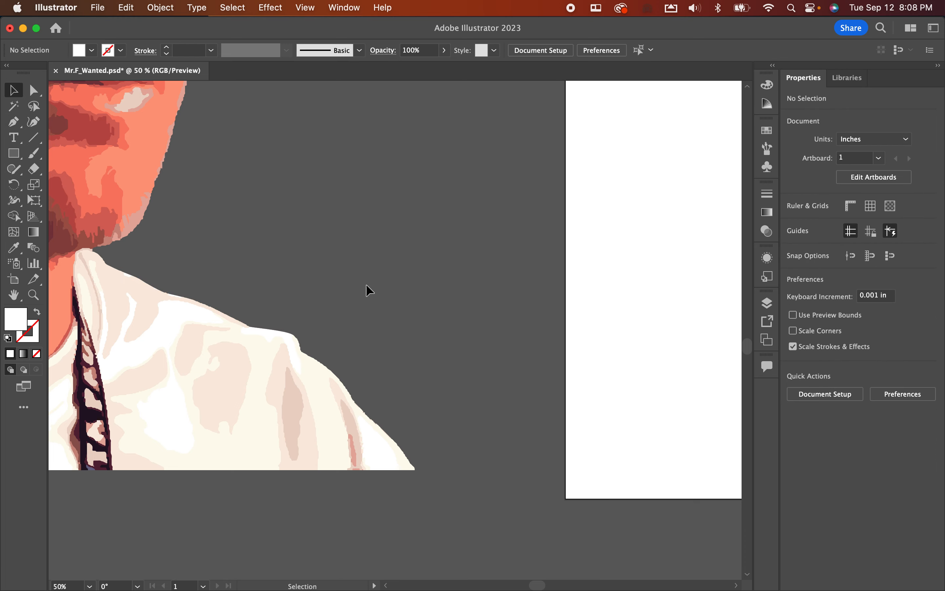
Group all the portrait artwork together with its white shoulder patches and clear the selection.
drag(249, 327, 481, 357)
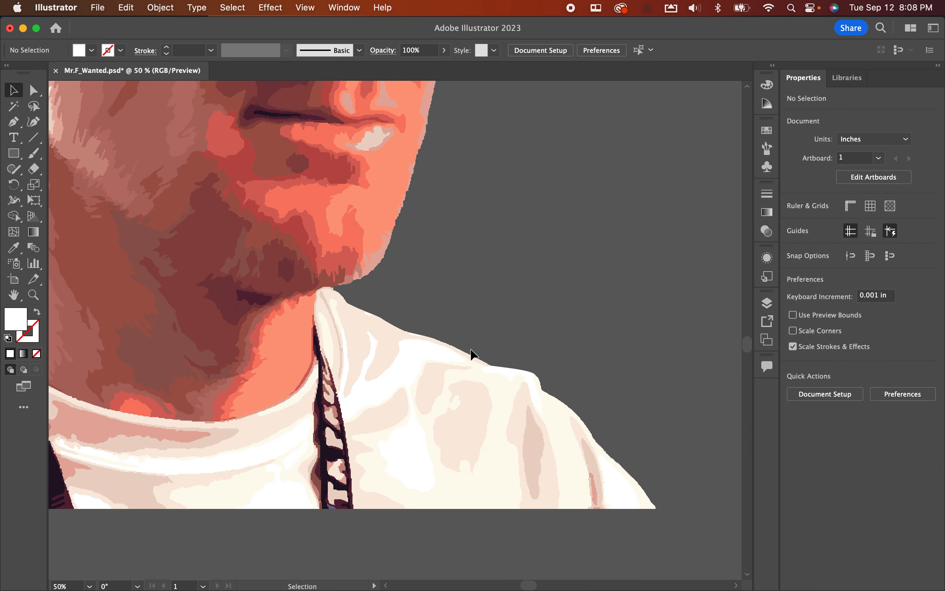
key(super+minus)
key(super+minus)
key(super+minus)
key(super+minus)
key(super+minus)
key(super+a)
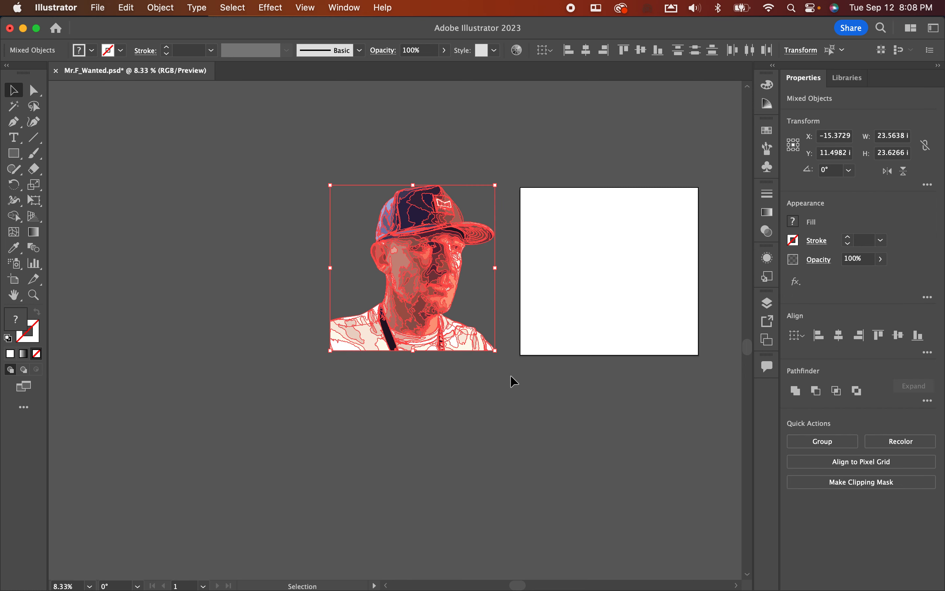
key(super+g)
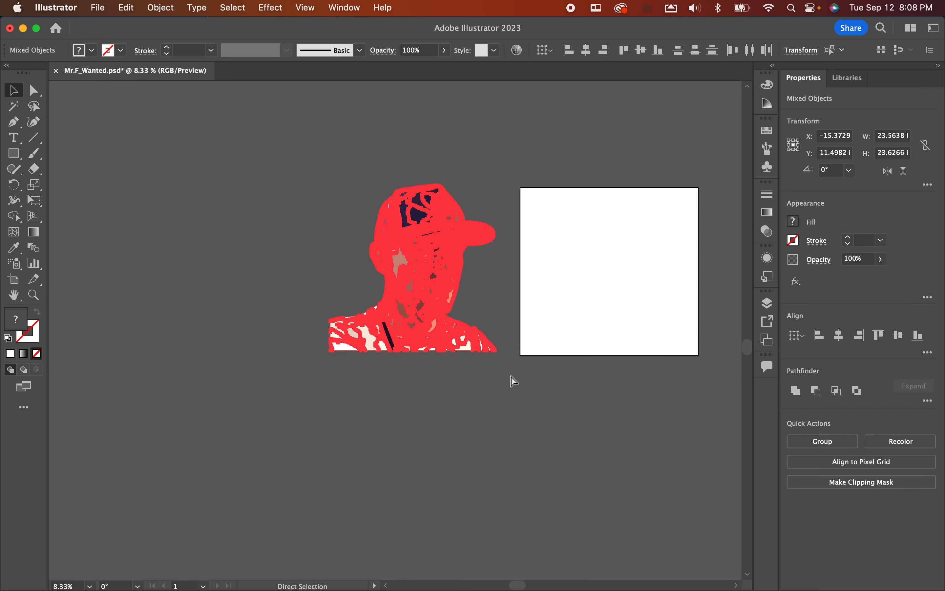
click(503, 390)
Move the grouped portrait slightly up and away from the artboard as one object, and deselect it.
drag(414, 266, 387, 257)
click(240, 204)
click(499, 252)
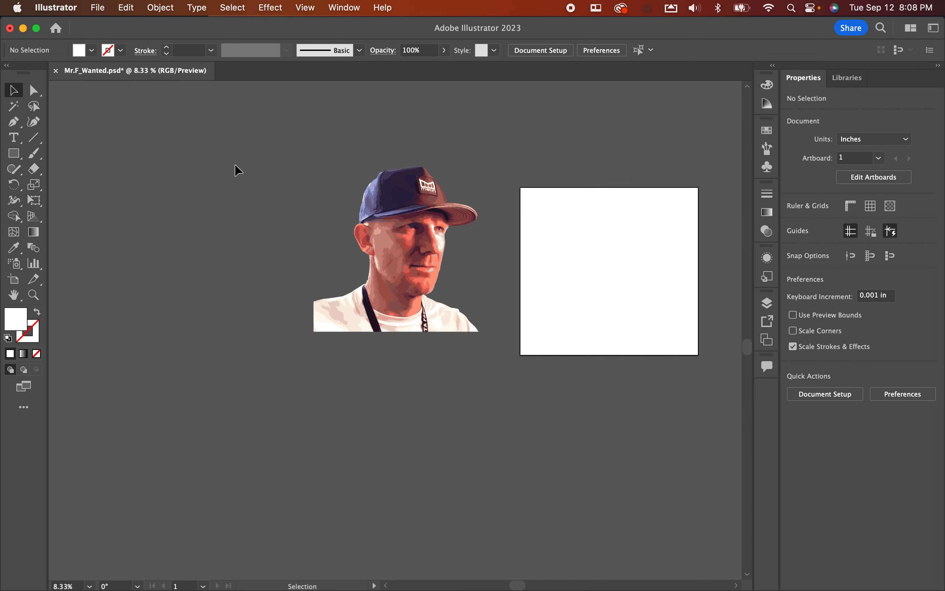
Cover the whole artboard with a blue rectangle behind the artwork and place the grouped portrait over it.
drag(13, 153, 53, 160)
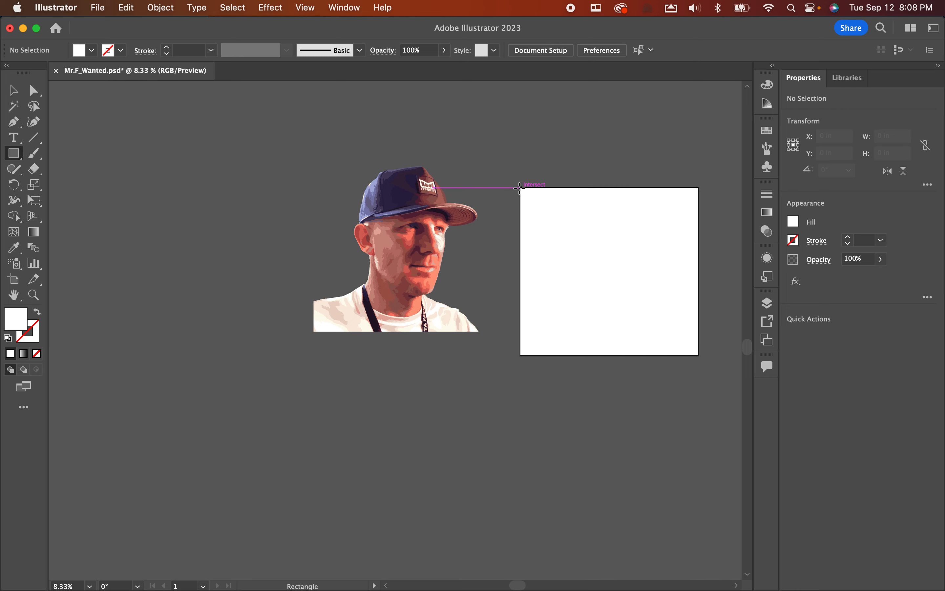
drag(520, 187, 699, 356)
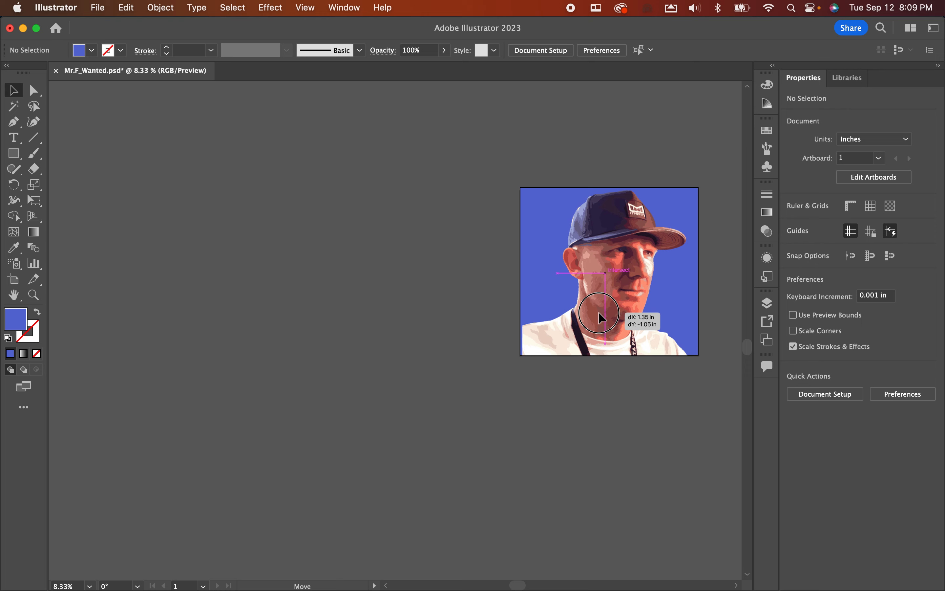
click(634, 329)
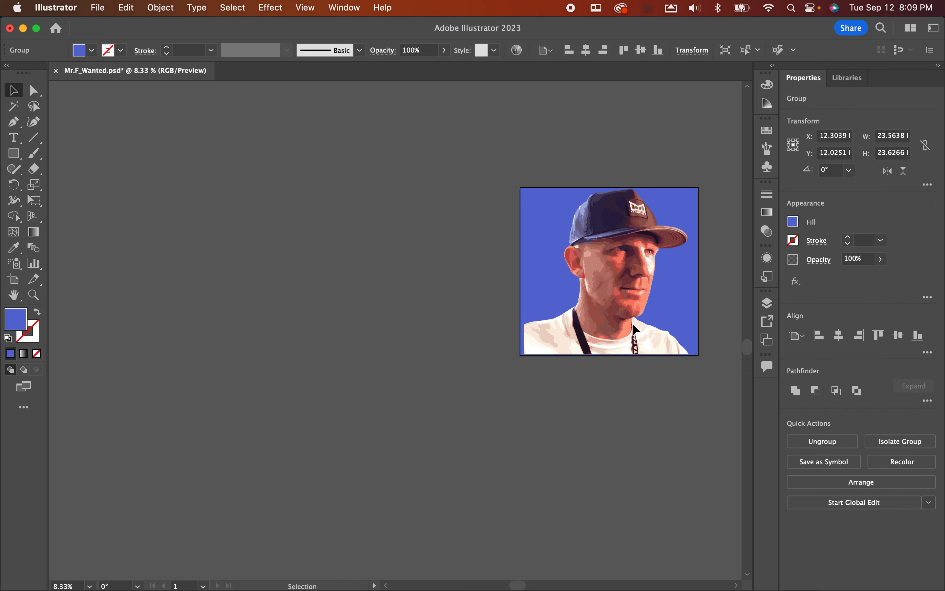
key(super+shift+a)
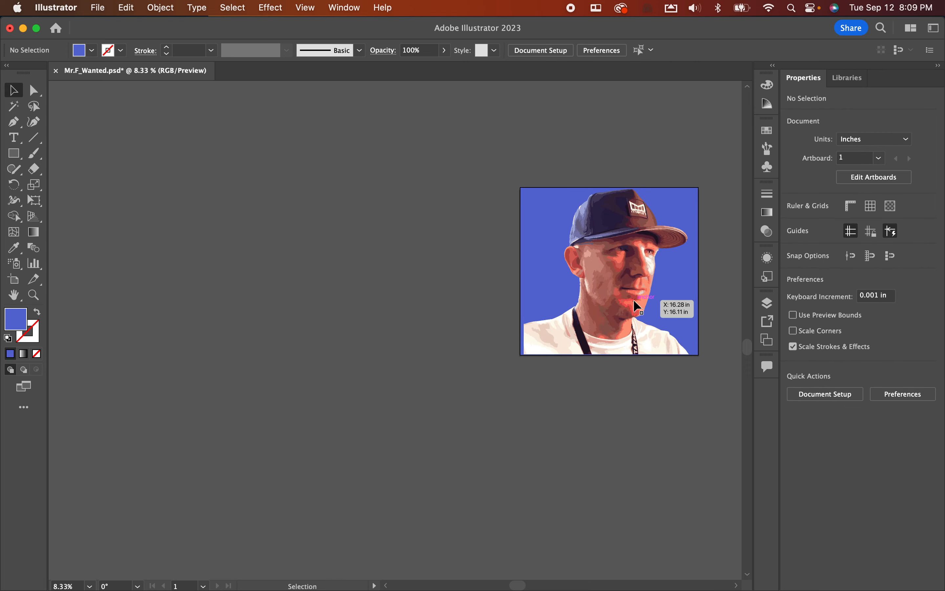
Examine the finished vector portrait against the blue background, both up close and as a whole.
scroll(634, 300, up, 3)
drag(668, 240, 481, 305)
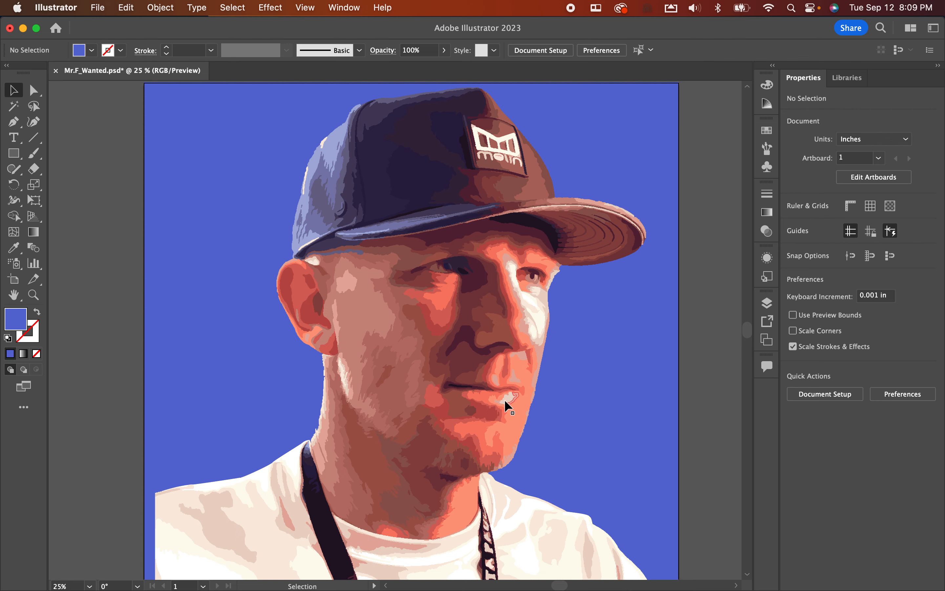
scroll(505, 401, up, 1)
scroll(504, 402, down, 2)
scroll(505, 401, up, 1)
scroll(505, 402, down, 1)
click(480, 170)
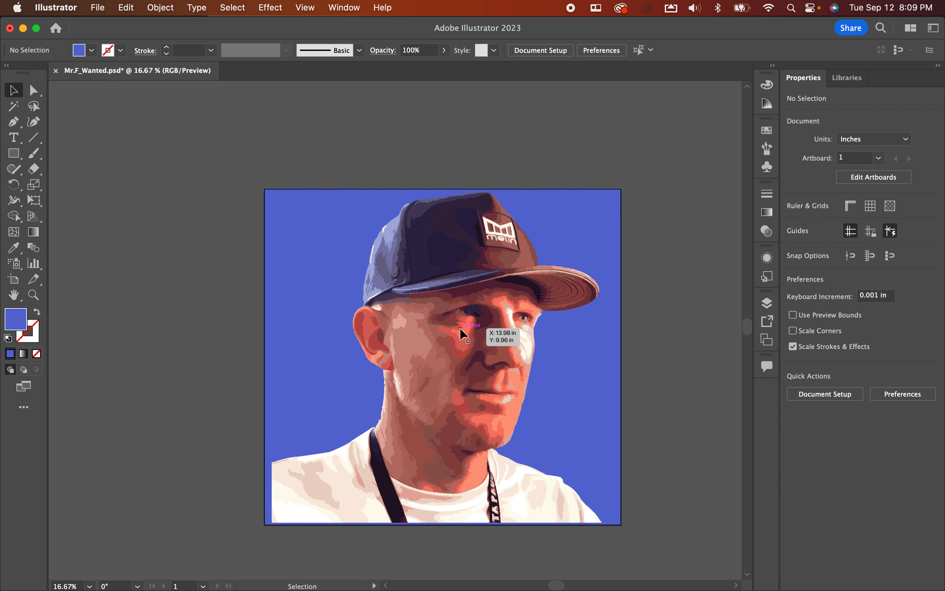
Select the light brown two-peaked shape below the shadowed eye with Direct Selection to expose its anchor points.
scroll(463, 341, up, 6)
scroll(463, 341, up, 1)
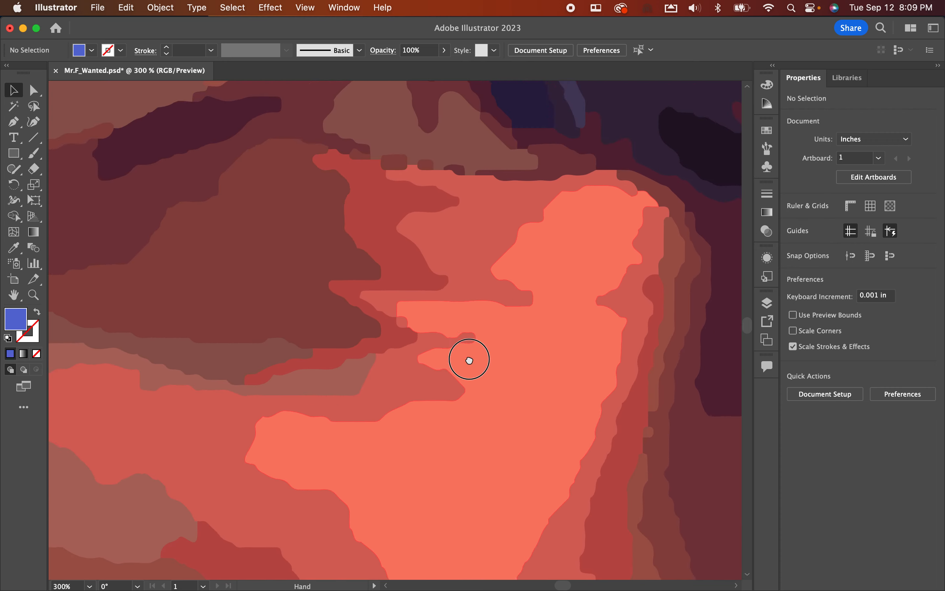
scroll(468, 359, up, 1)
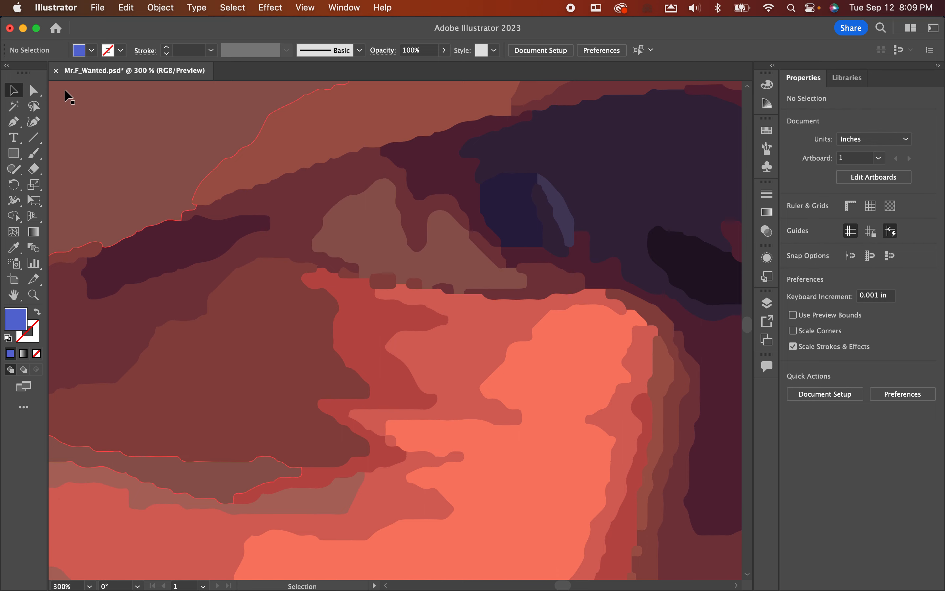
click(34, 91)
click(439, 200)
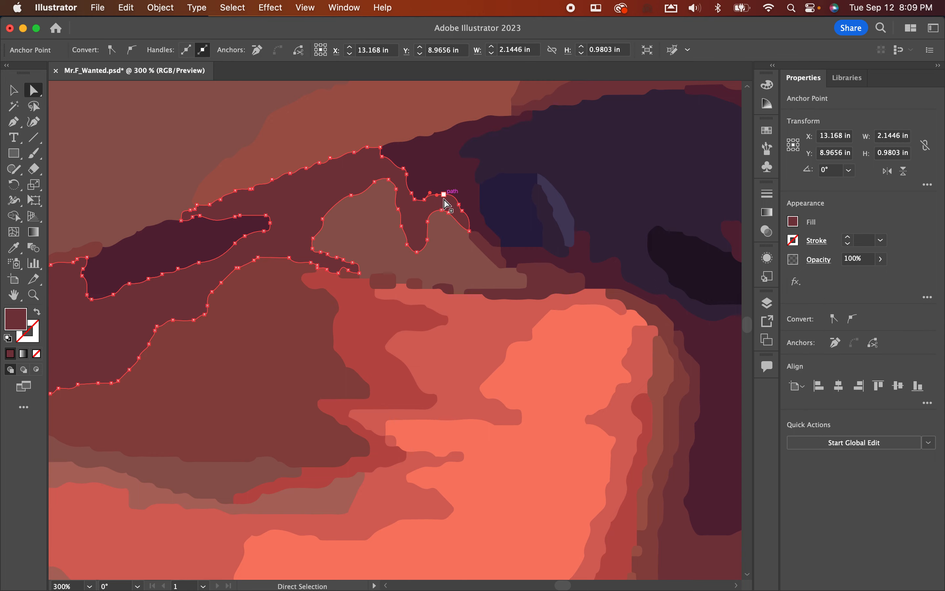
click(452, 254)
click(467, 247)
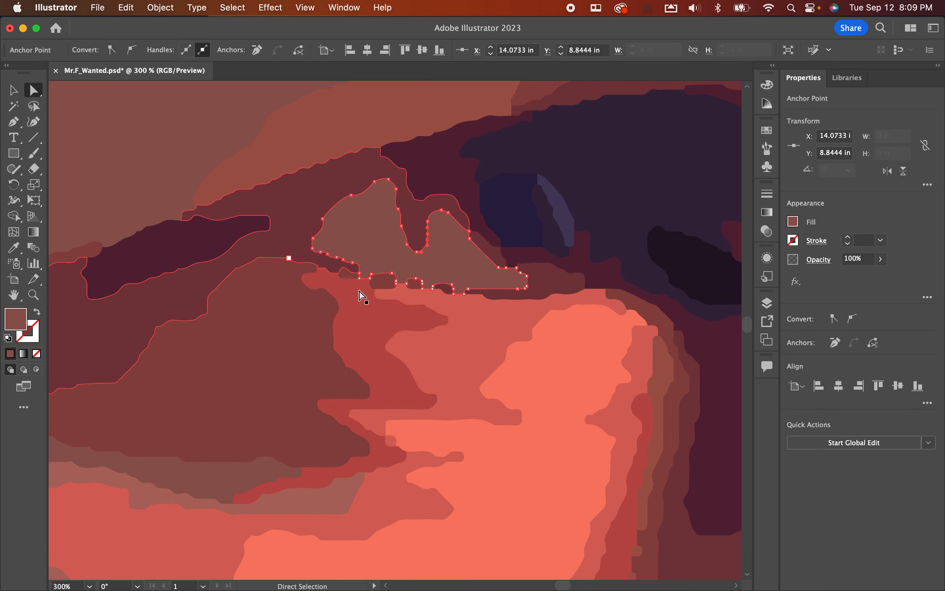
Remove several anchor points along the light brown shape's peak, inner dip and outer edges with the Delete Anchor Point tool.
click(17, 124)
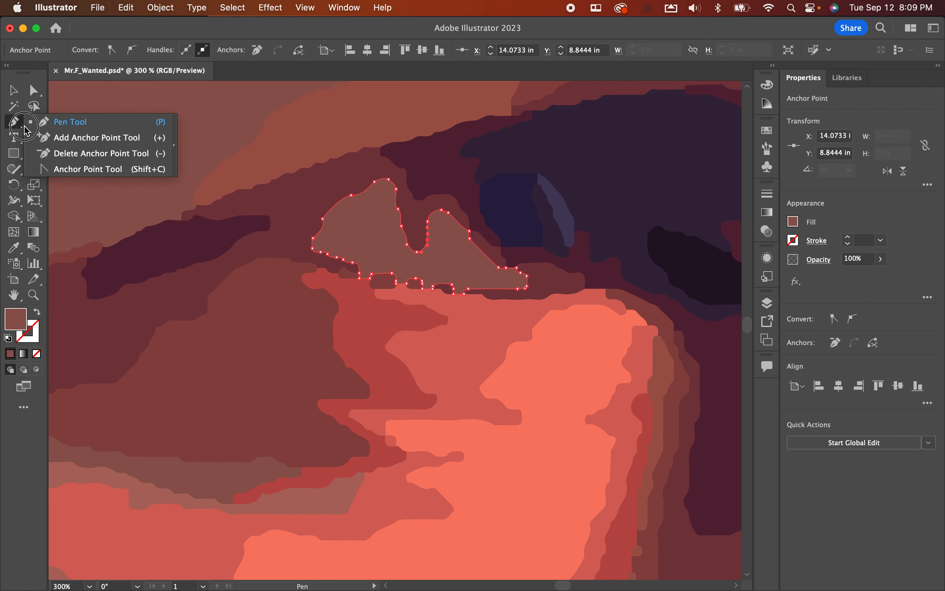
click(59, 159)
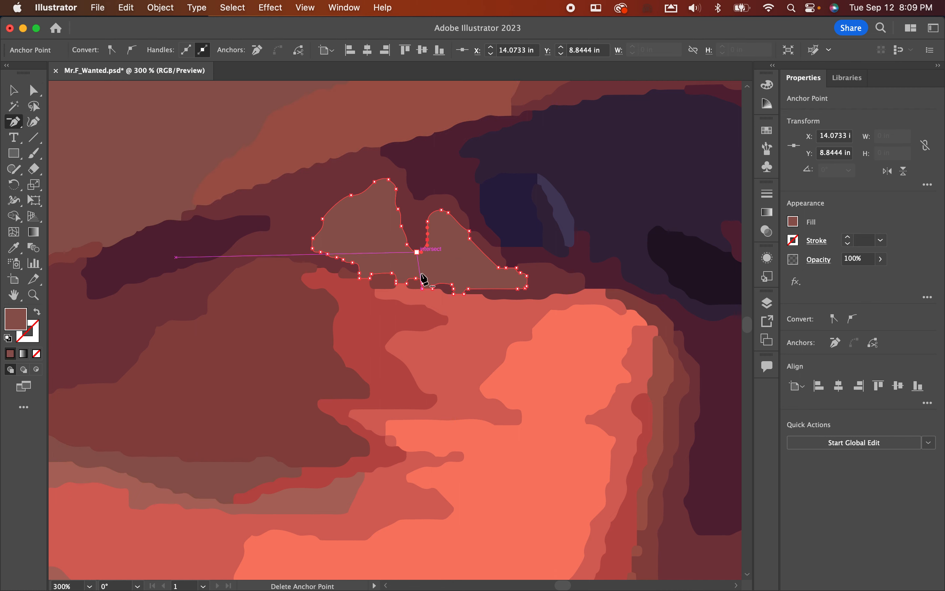
click(402, 227)
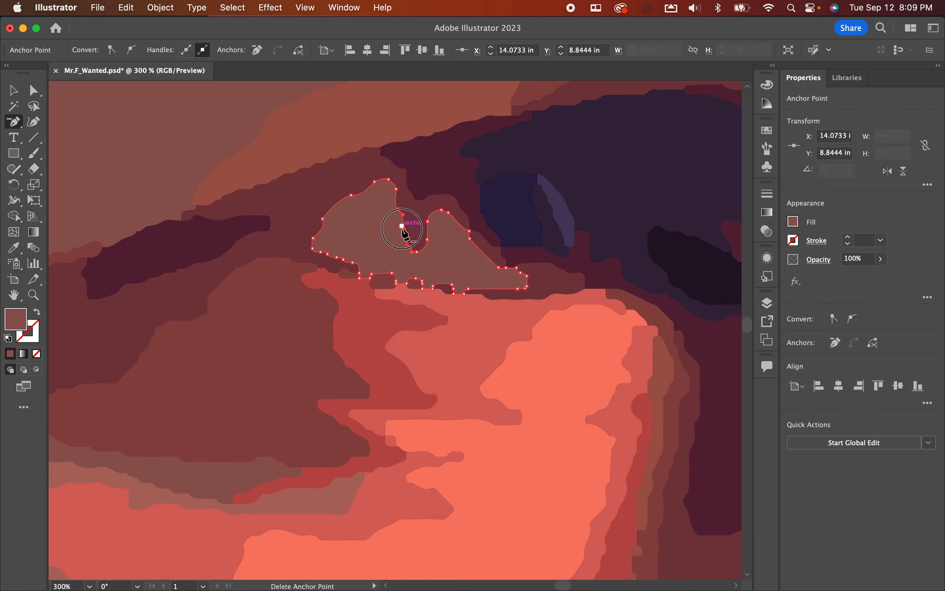
click(398, 210)
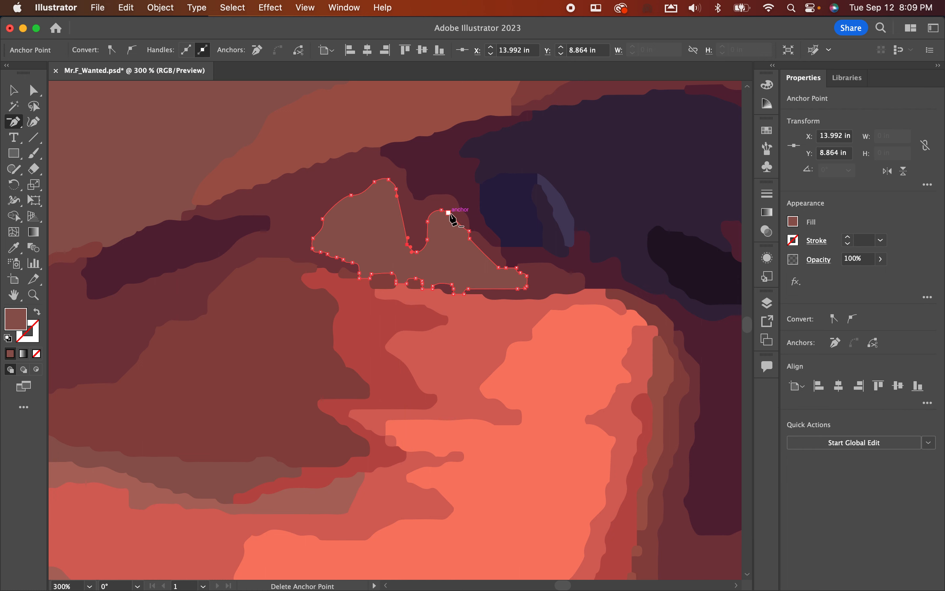
click(388, 180)
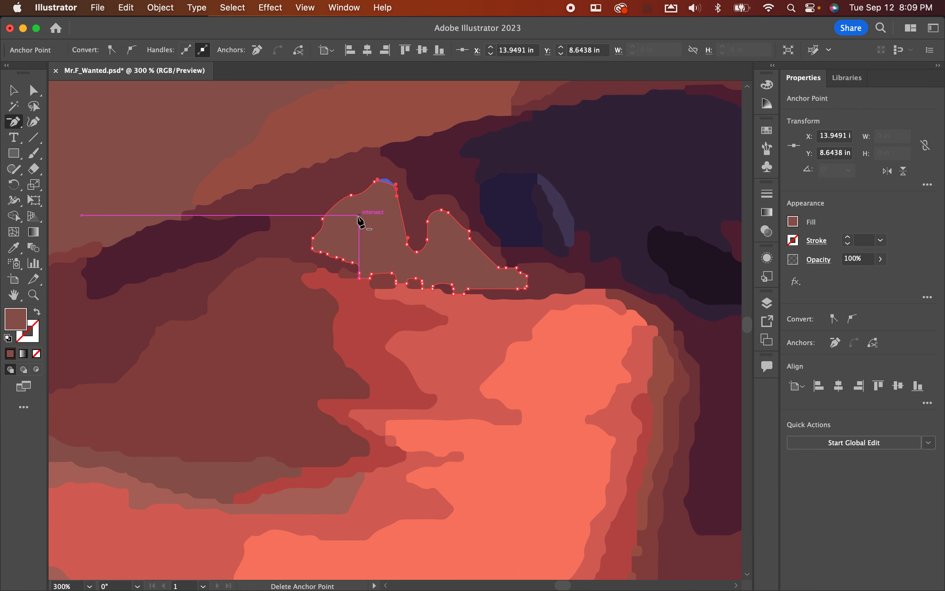
click(351, 195)
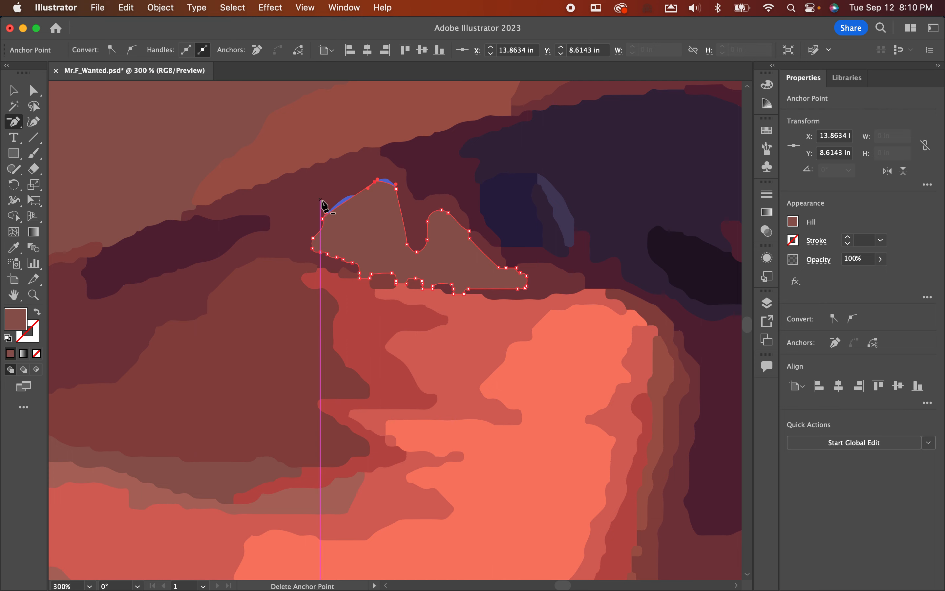
click(320, 252)
click(337, 257)
Adjust the light brown shape's taller peak by moving its top anchor with Direct Selection, and select the path.
click(33, 90)
drag(374, 182, 392, 168)
click(392, 208)
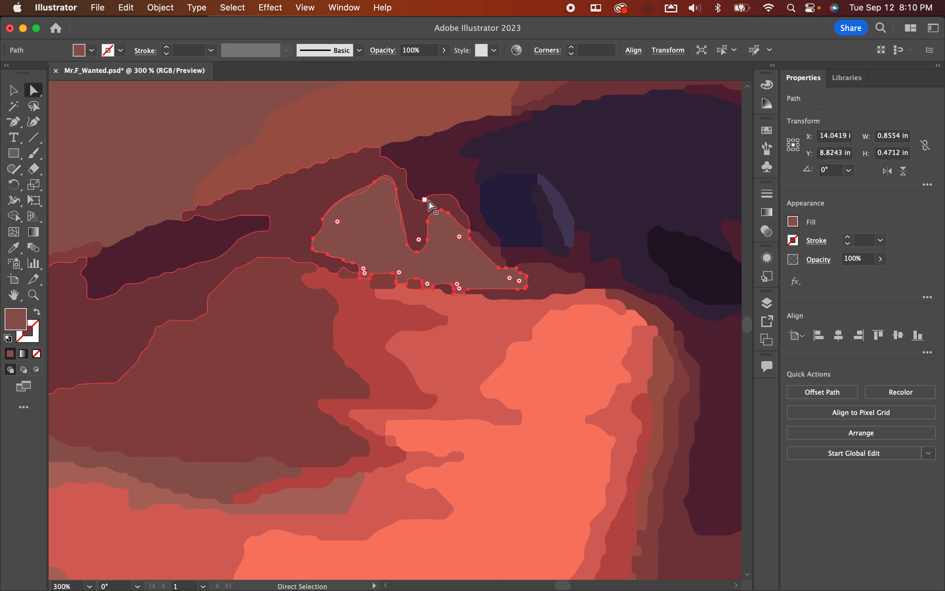